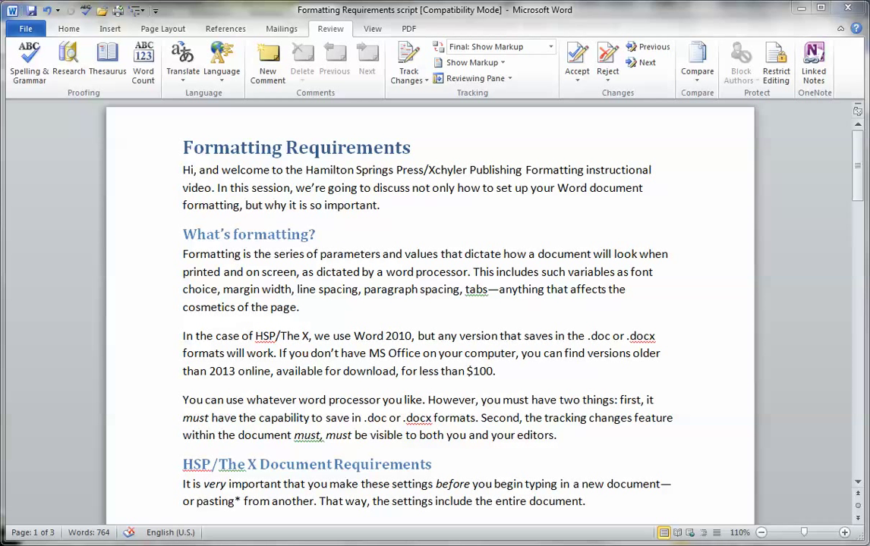
# - Switch to the New Crossroads 2.01 document and examine its tracked changes and the two margin comments on the second page
pyautogui.hotkey('alt', 'Tab')
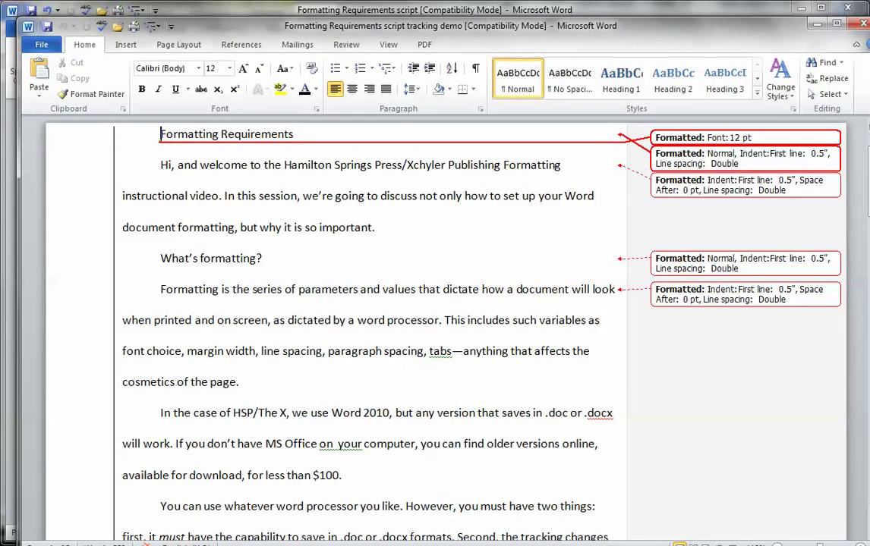
pyautogui.hotkey('alt', 'Tab')
pyautogui.scroll(3, 368, 327)
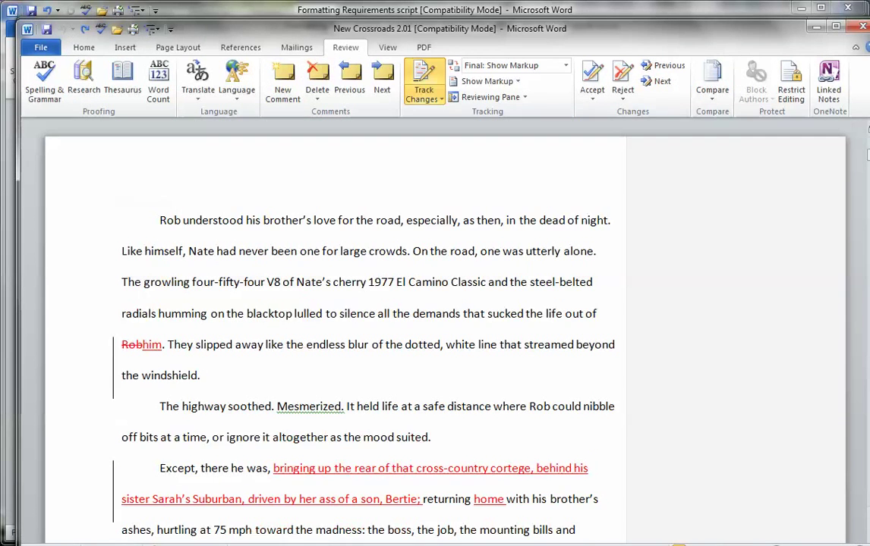
pyautogui.scroll(-1, 368, 327)
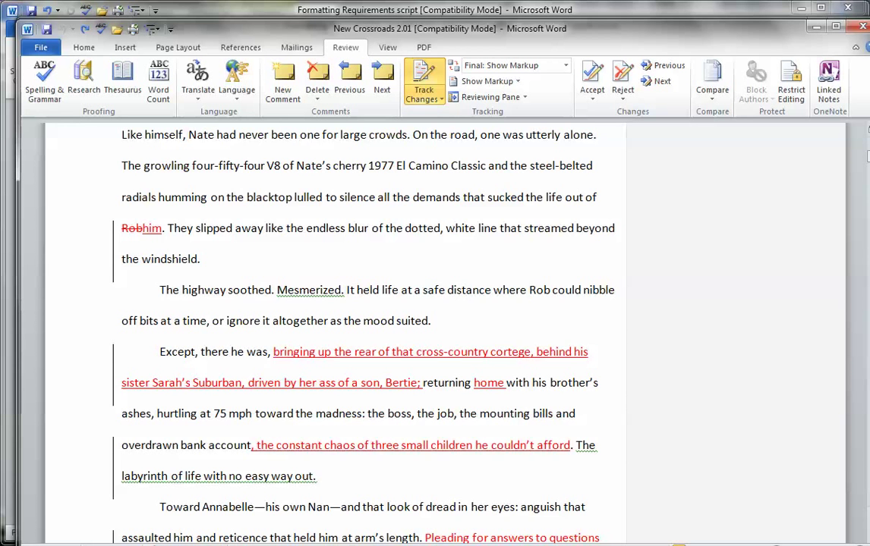
pyautogui.scroll(-2, 368, 326)
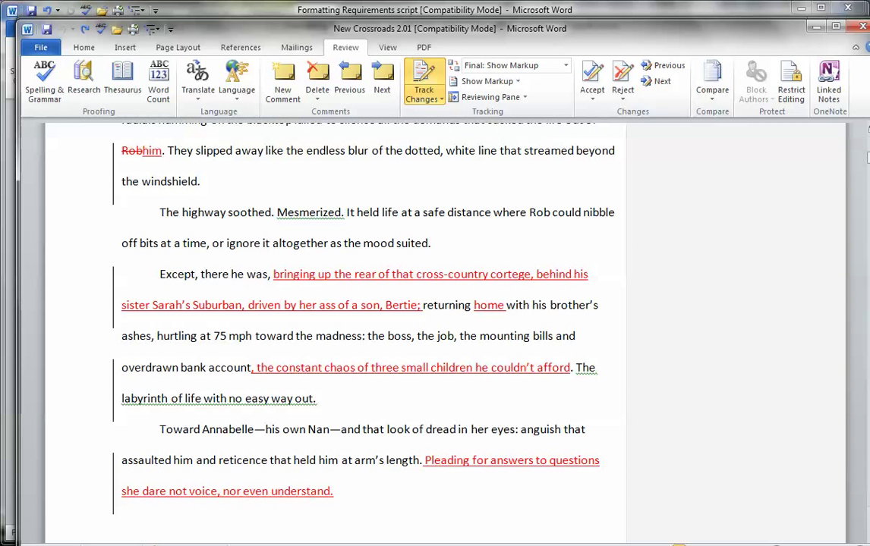
pyautogui.moveTo(288, 274)
pyautogui.scroll(-2, 129, 144)
pyautogui.scroll(-12, 444, 334)
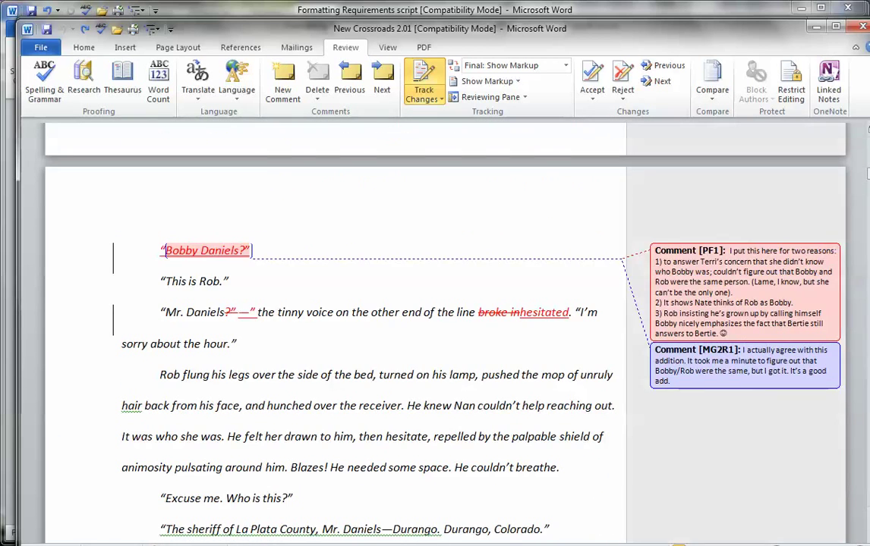
pyautogui.click(676, 292)
pyautogui.click(729, 365)
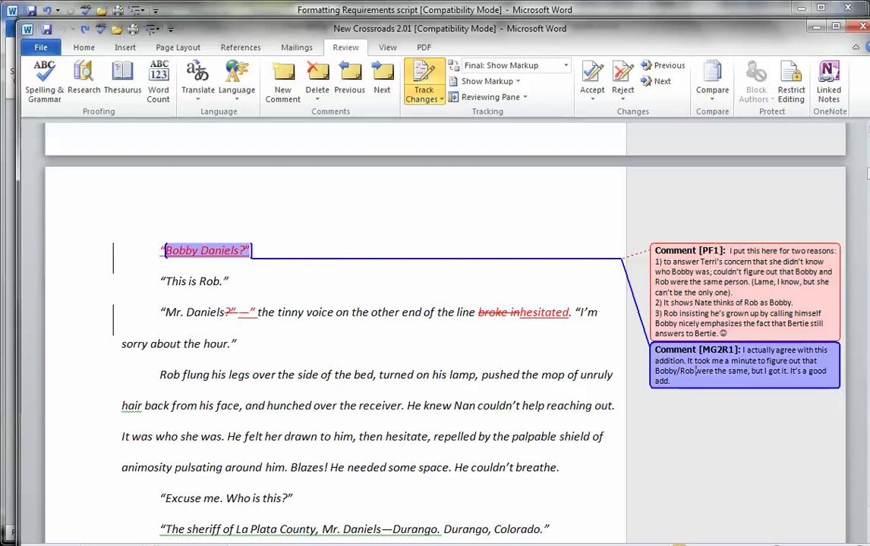
# - Accept the tracked deletion of "argued with him" in the italic paragraph on the first page
pyautogui.scroll(15, 444, 334)
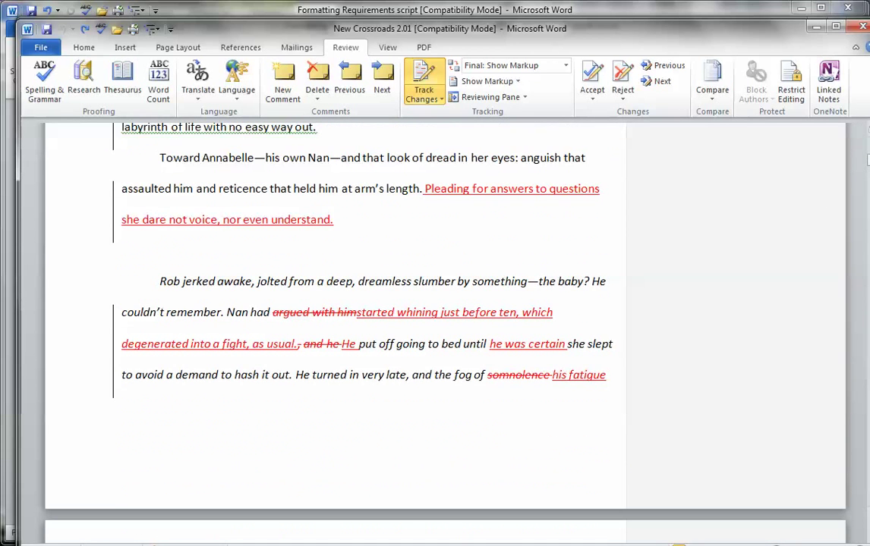
pyautogui.click(252, 280)
pyautogui.click(592, 76)
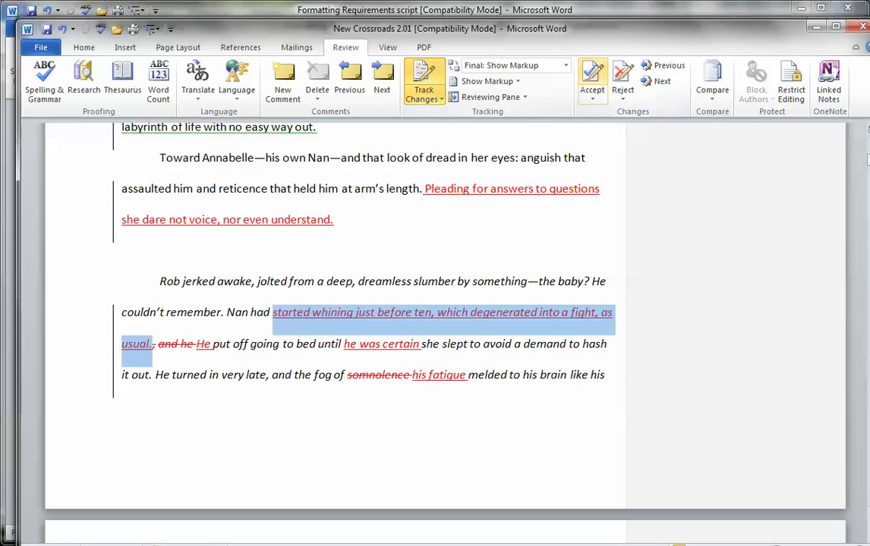
# - Reject the tracked insertion beginning "started whining just before ten" and undo that rejection
pyautogui.click(622, 76)
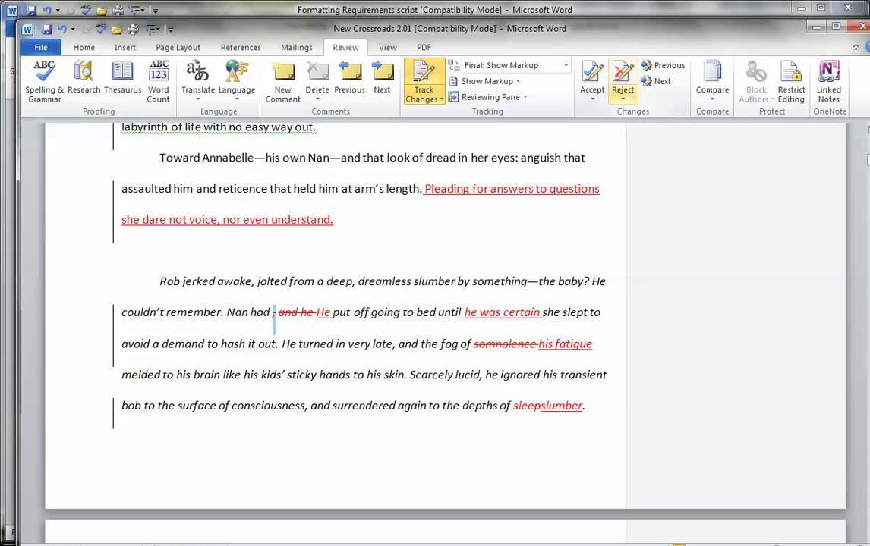
pyautogui.hotkey('ctrl', 'z')
# - Read through the tracked insertions and deletions on the manuscript's first page from its beginning
pyautogui.scroll(5, 334, 303)
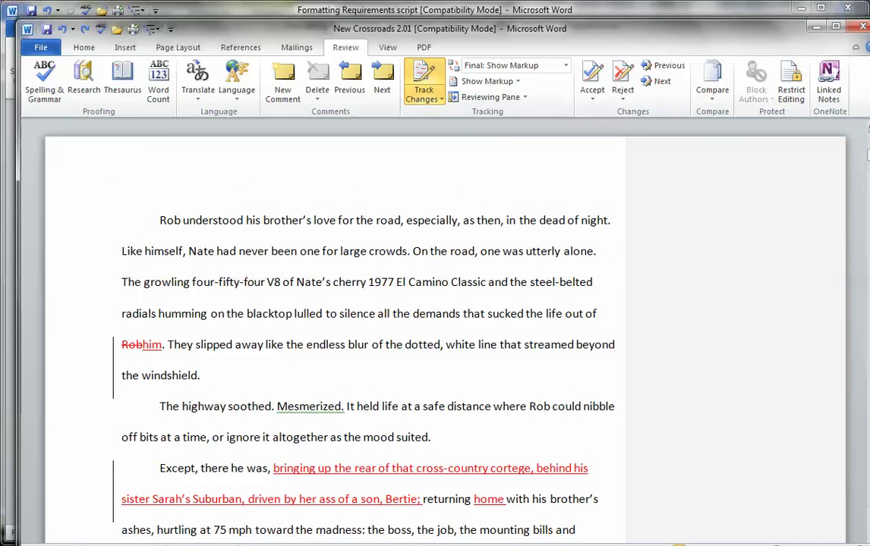
pyautogui.scroll(-3, 368, 334)
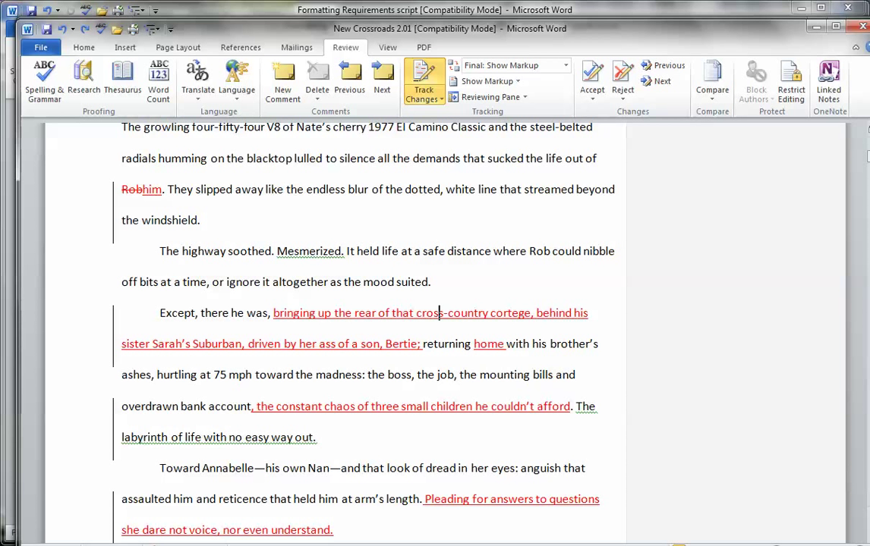
pyautogui.moveTo(439, 312)
pyautogui.scroll(-3, 438, 313)
pyautogui.scroll(-3, 438, 312)
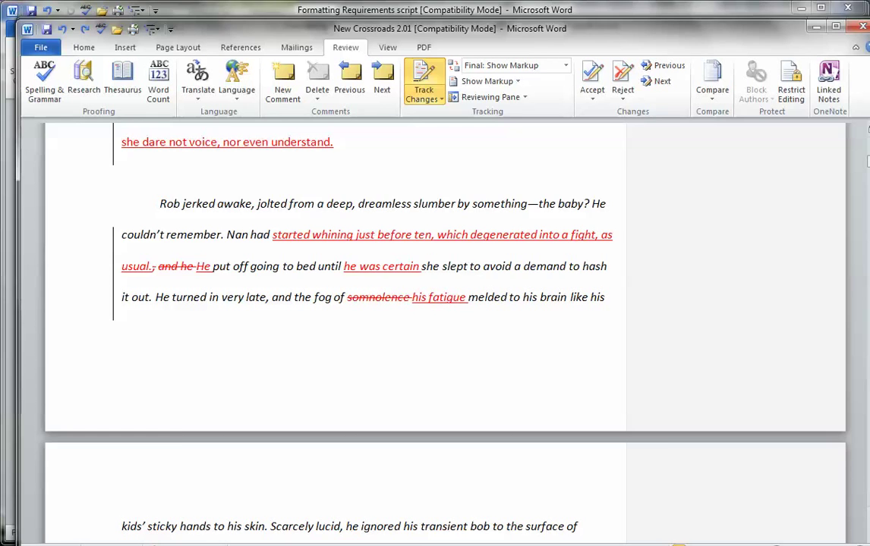
# - Return to the Formatting Requirements script and find the HSP/The X Document Requirements section in its second copy, with the font and paragraph commands showing
pyautogui.hotkey('alt', 'Tab')
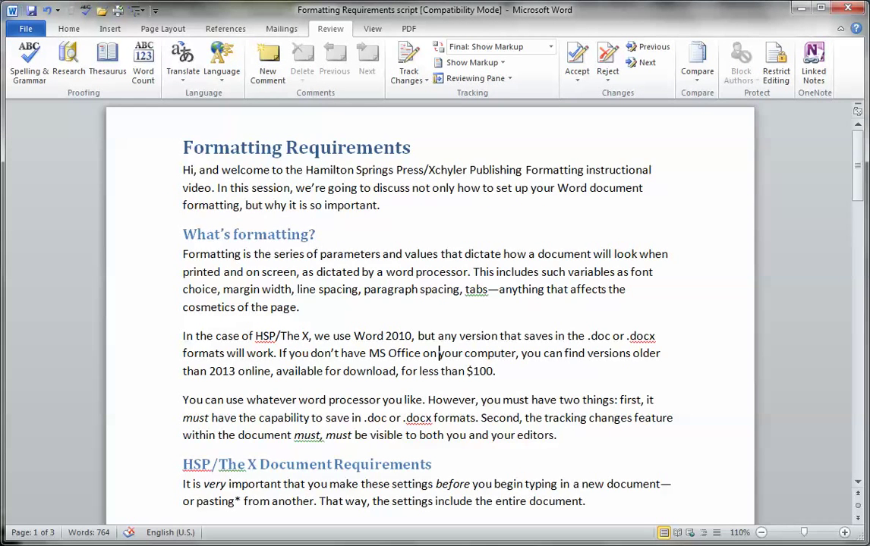
pyautogui.scroll(-3, 393, 316)
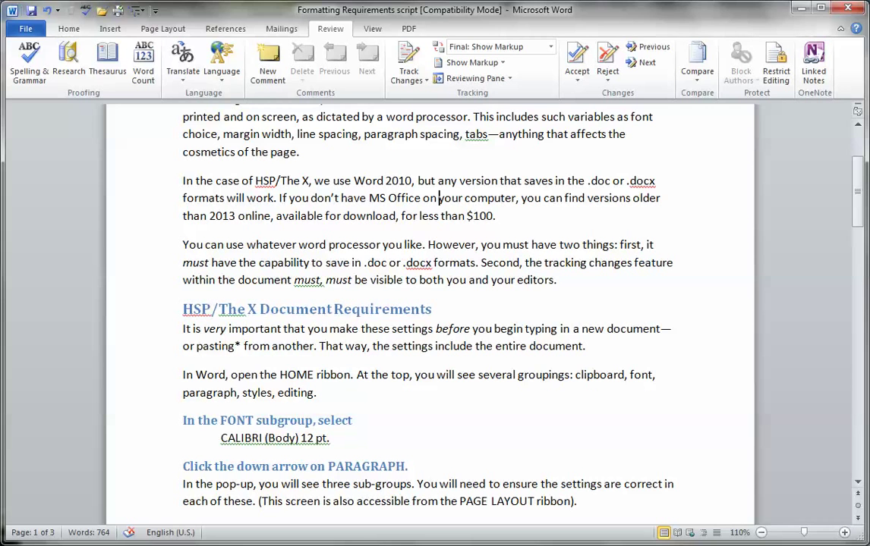
pyautogui.hotkey('alt', 'Tab')
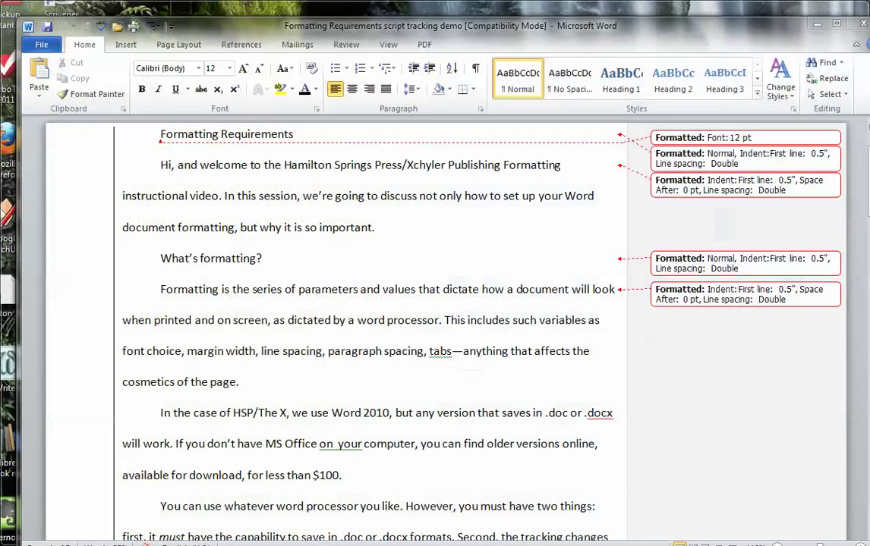
pyautogui.hotkey('alt', 'Tab')
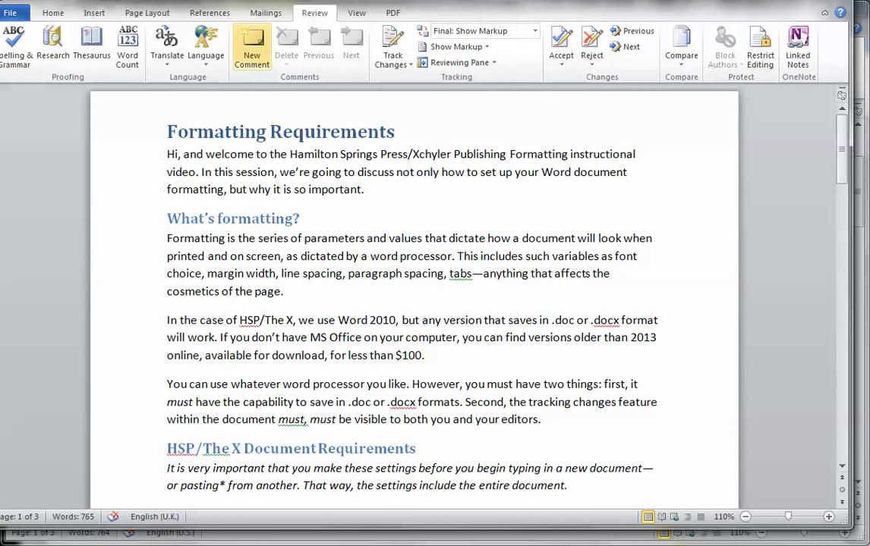
pyautogui.click(53, 13)
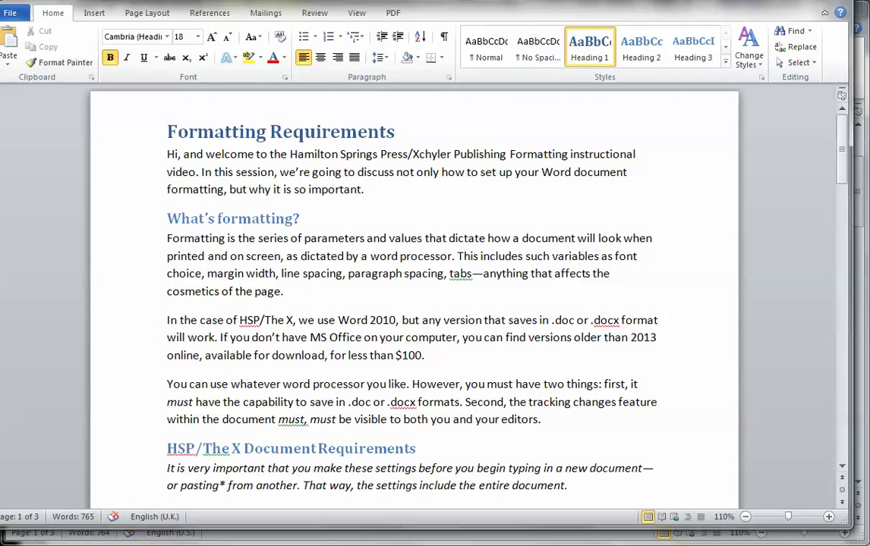
pyautogui.scroll(-4, 414, 304)
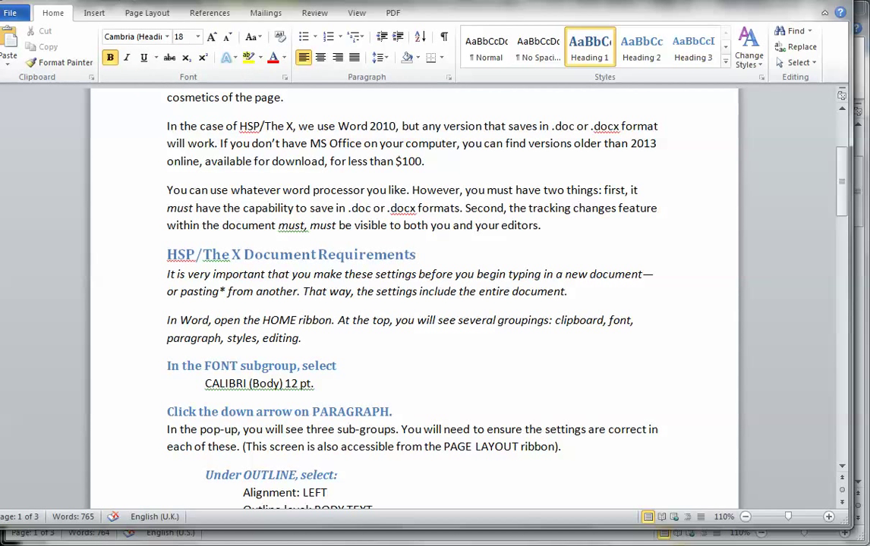
# - Select the entire document and set its font to Calibri (Body), size 12
pyautogui.click(841, 95)
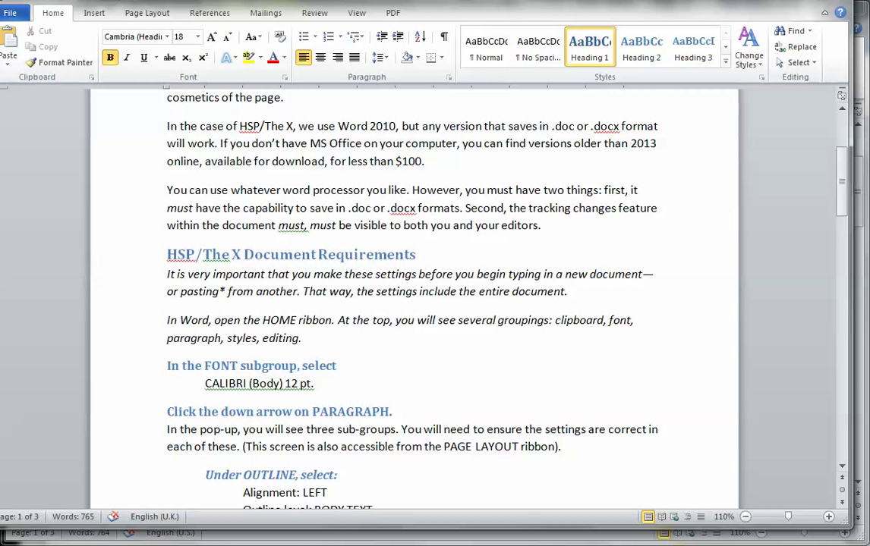
pyautogui.hotkey('ctrl', 'a')
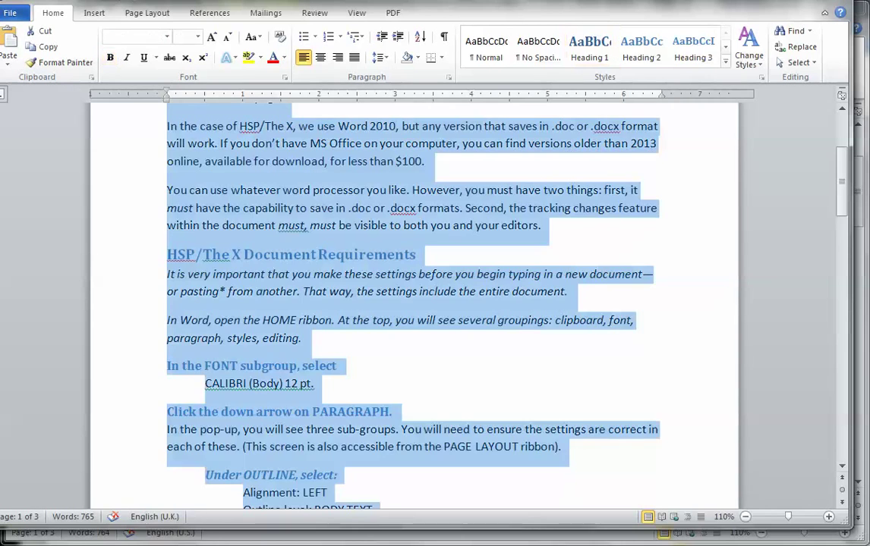
pyautogui.click(841, 95)
pyautogui.click(167, 36)
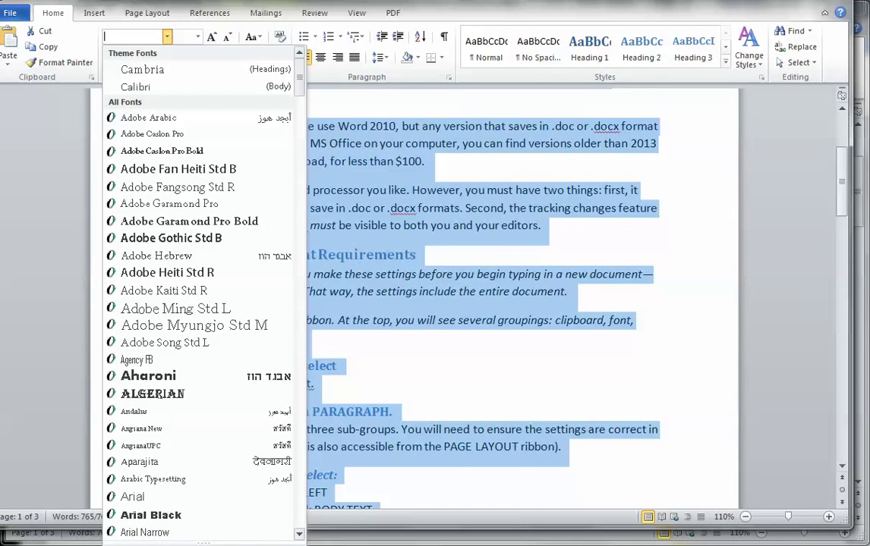
pyautogui.click(135, 87)
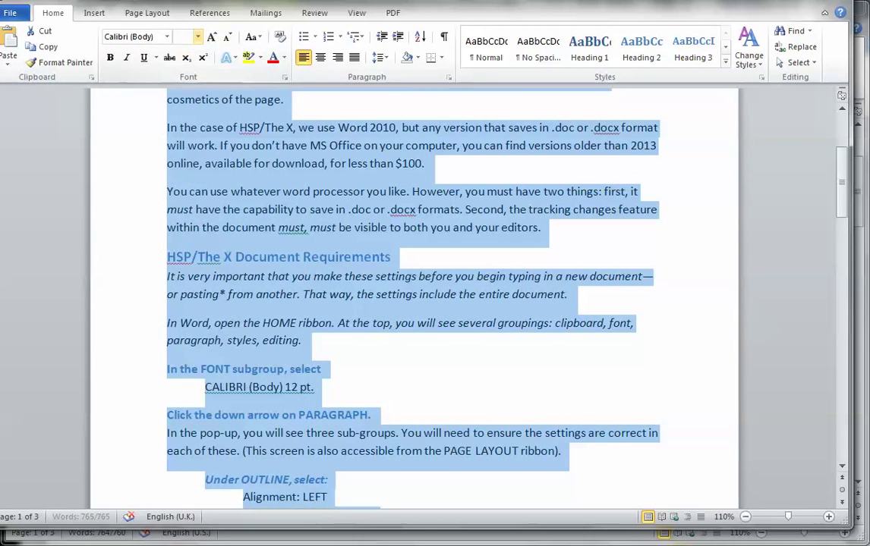
pyautogui.click(197, 37)
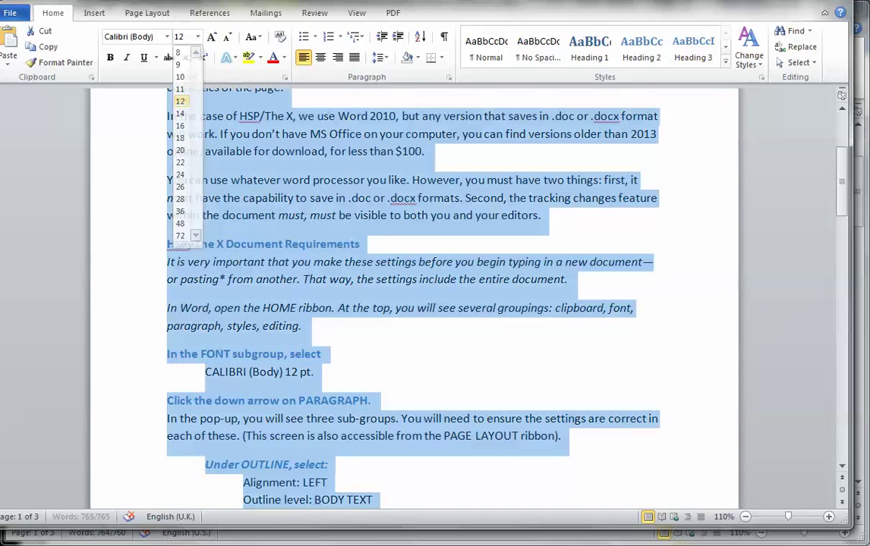
pyautogui.click(182, 101)
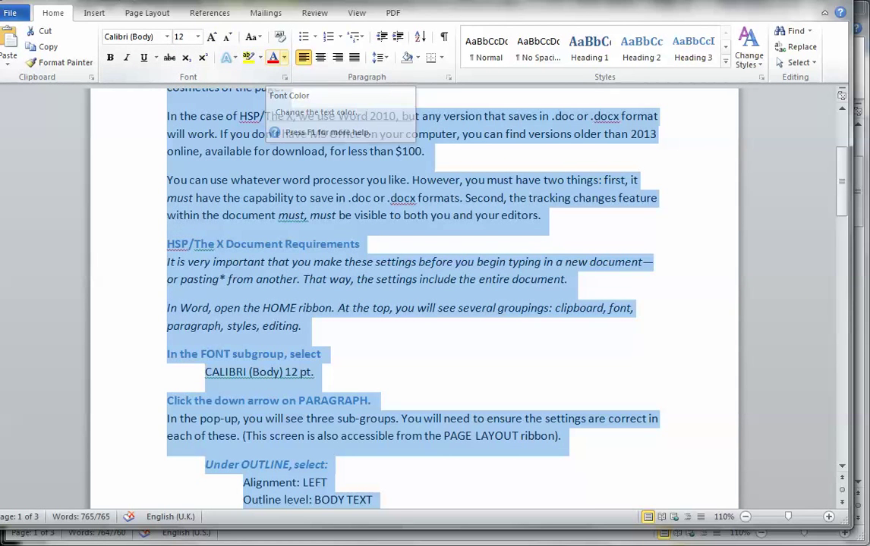
# - Change the font colour of the whole document to black and remove the bold formatting
pyautogui.click(283, 57)
pyautogui.click(302, 80)
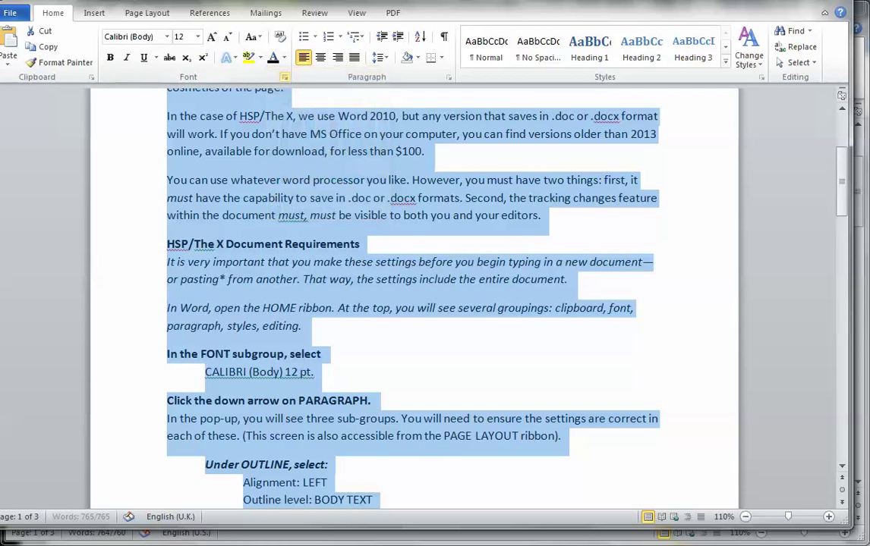
pyautogui.click(110, 57)
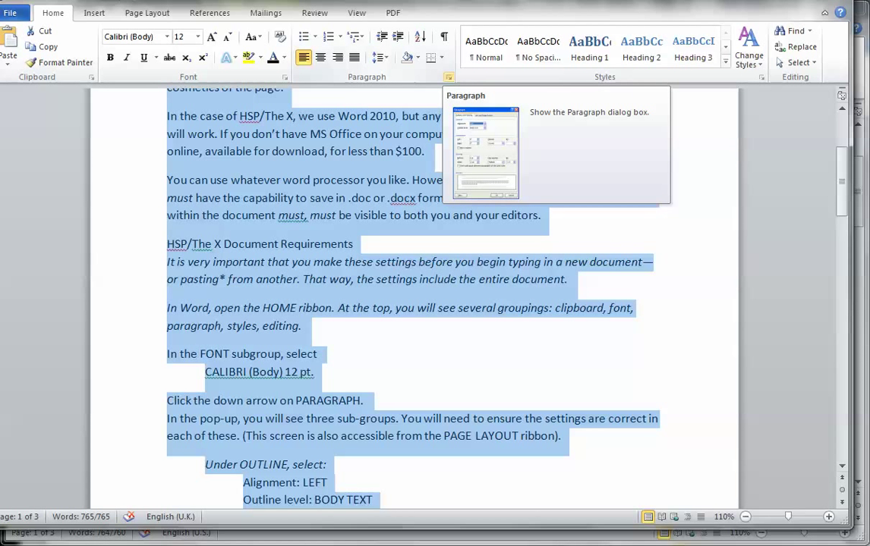
# - In the paragraph settings for the whole document, set the left indentation to 0" and the special indentation to First line by 0.5"
pyautogui.click(448, 76)
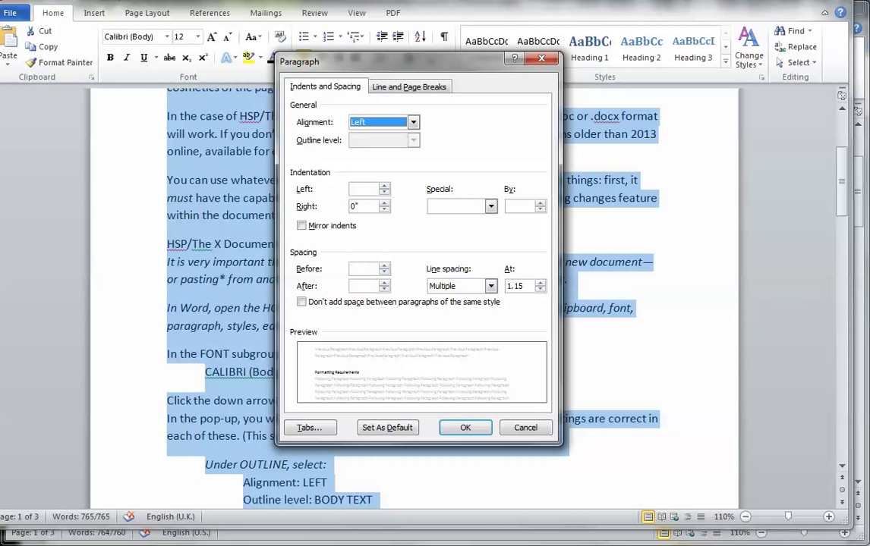
pyautogui.click(384, 186)
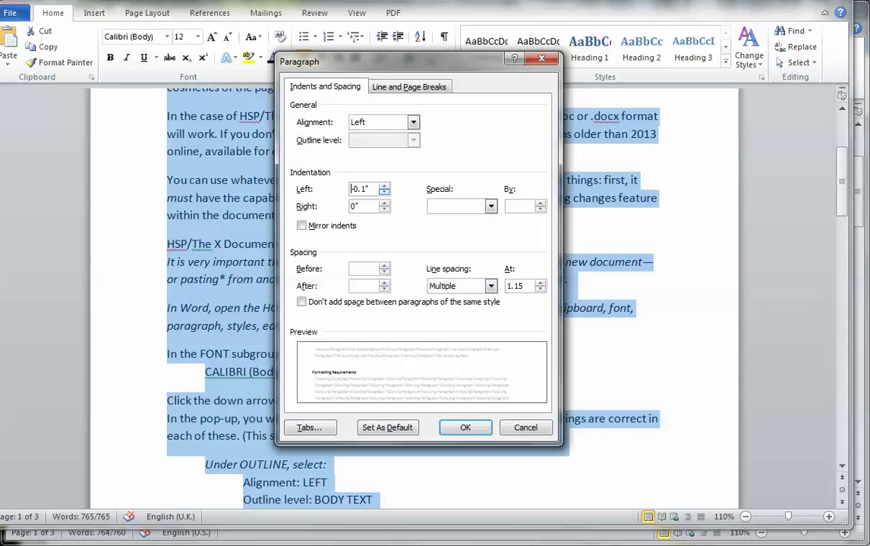
pyautogui.click(384, 193)
pyautogui.scroll(1, 354, 206)
pyautogui.scroll(-1, 353, 206)
pyautogui.click(490, 207)
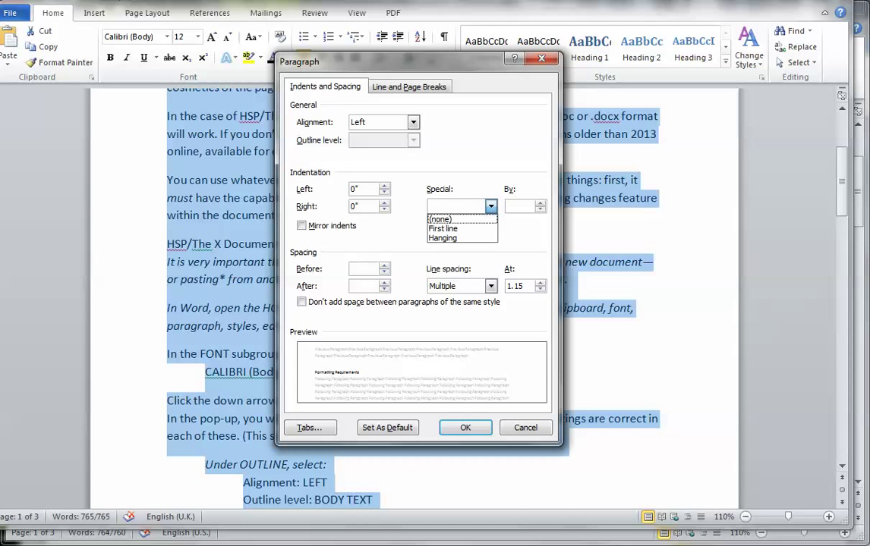
pyautogui.click(443, 228)
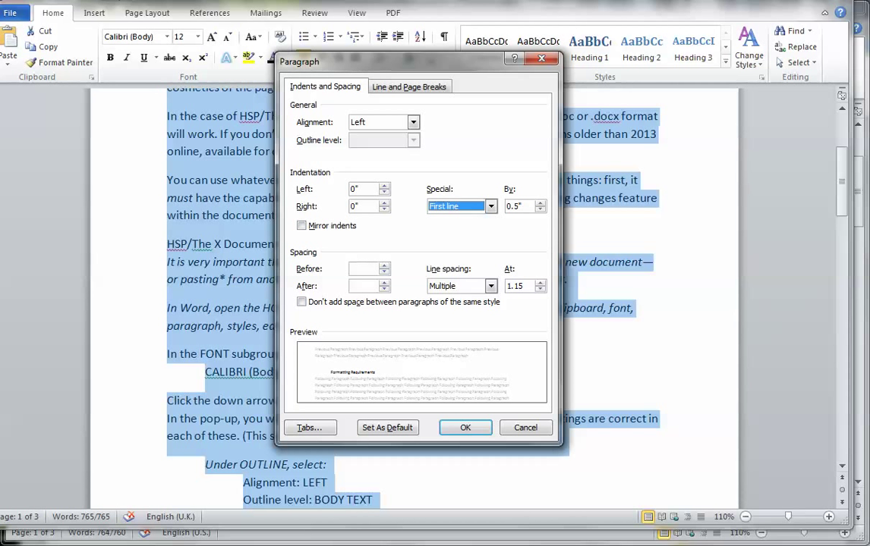
# - Set paragraph spacing to 0 pt before and 0 pt after with Double line spacing, and apply the paragraph settings
pyautogui.click(384, 265)
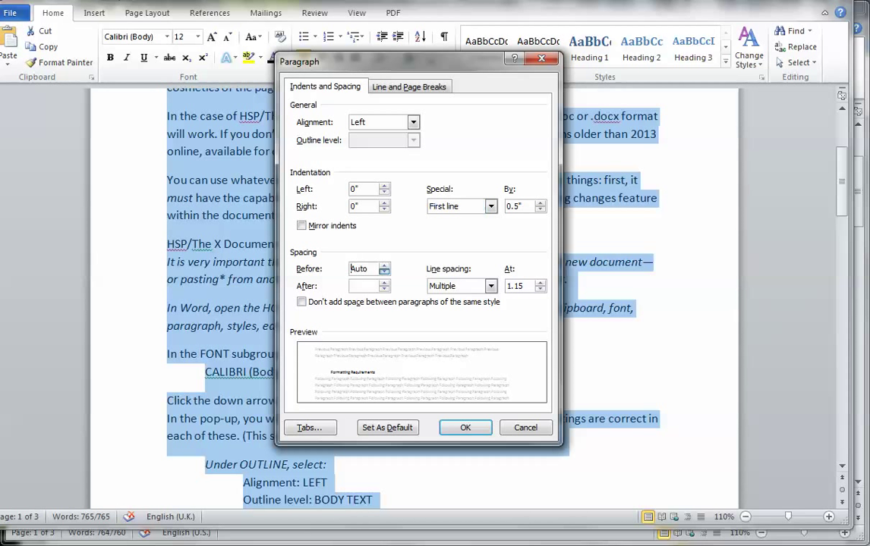
pyautogui.click(384, 265)
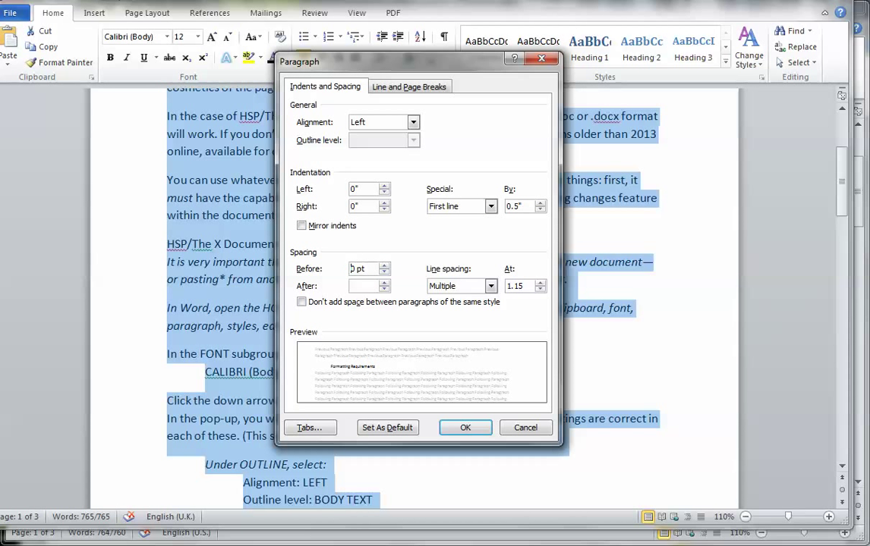
pyautogui.click(384, 272)
pyautogui.click(384, 265)
pyautogui.click(384, 289)
pyautogui.click(490, 286)
pyautogui.click(444, 315)
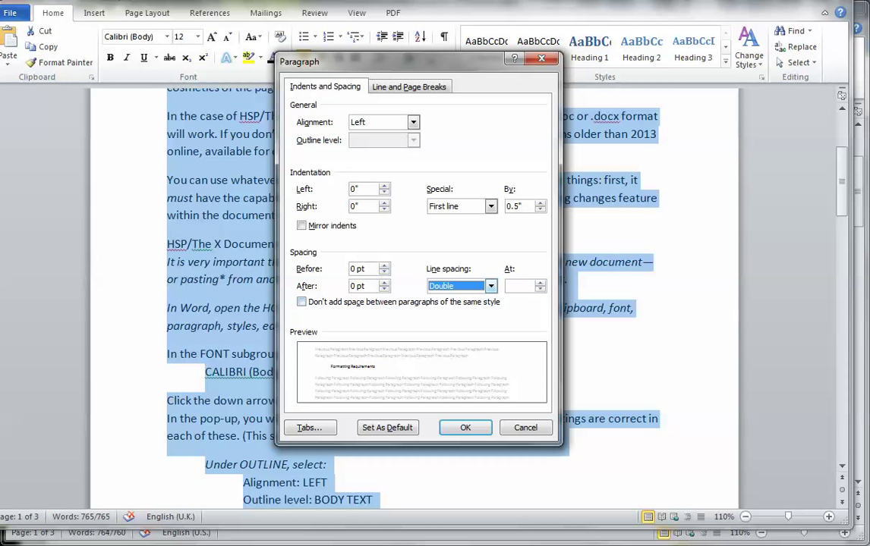
pyautogui.hotkey('alt', 'Down')
pyautogui.press('Return')
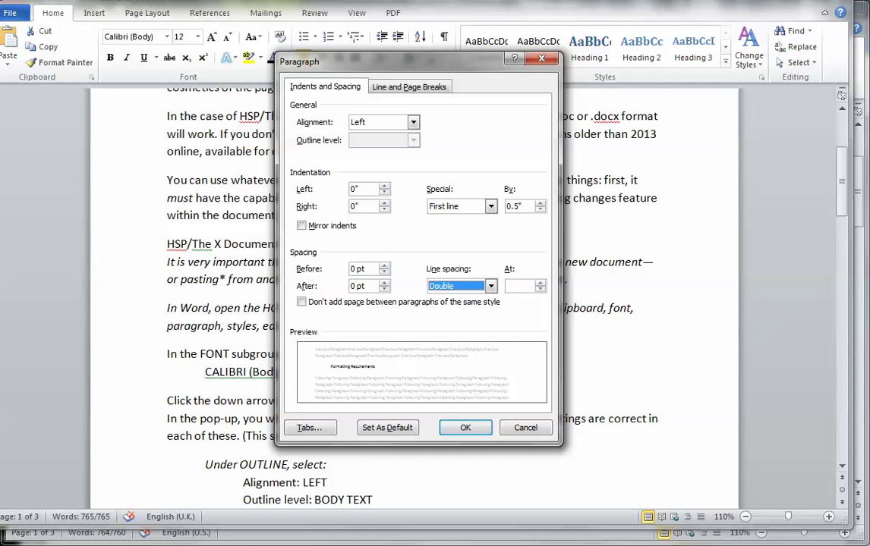
pyautogui.press('Return')
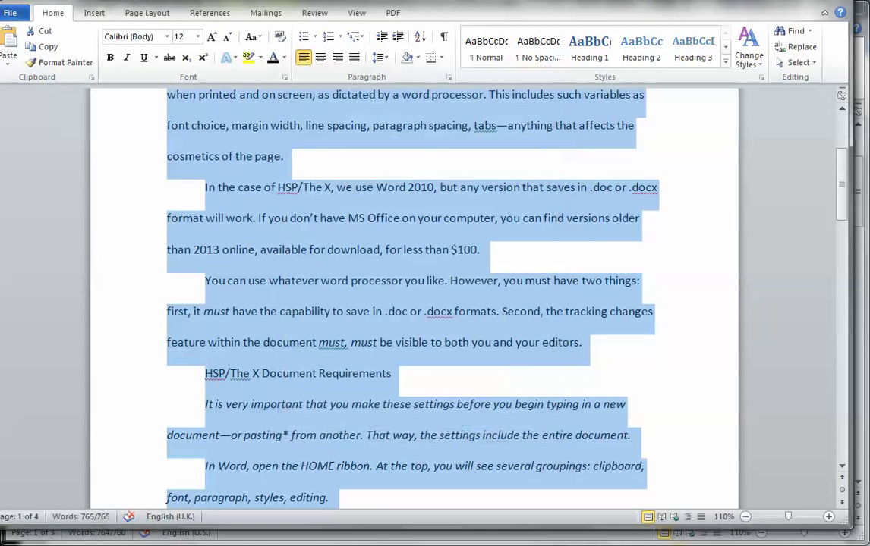
# - Review the start of the reformatted document, and read the Formatting Requirements script down to the Dos and Don'ts section
pyautogui.scroll(2, 841, 94)
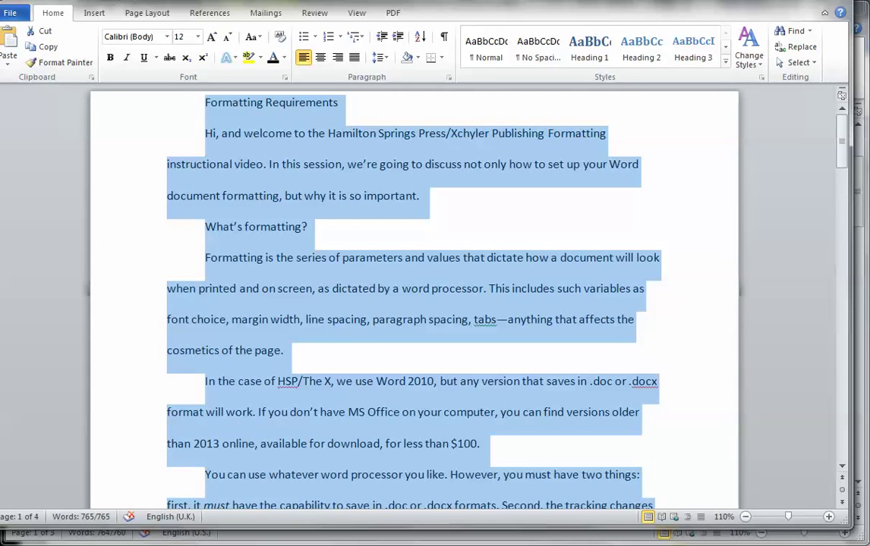
pyautogui.click(264, 190)
pyautogui.scroll(-5, 265, 191)
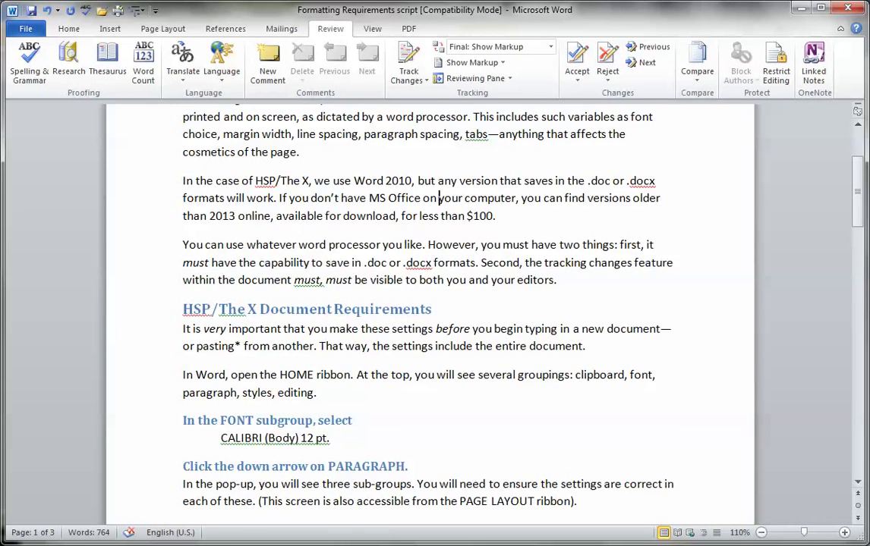
pyautogui.scroll(-5, 430, 304)
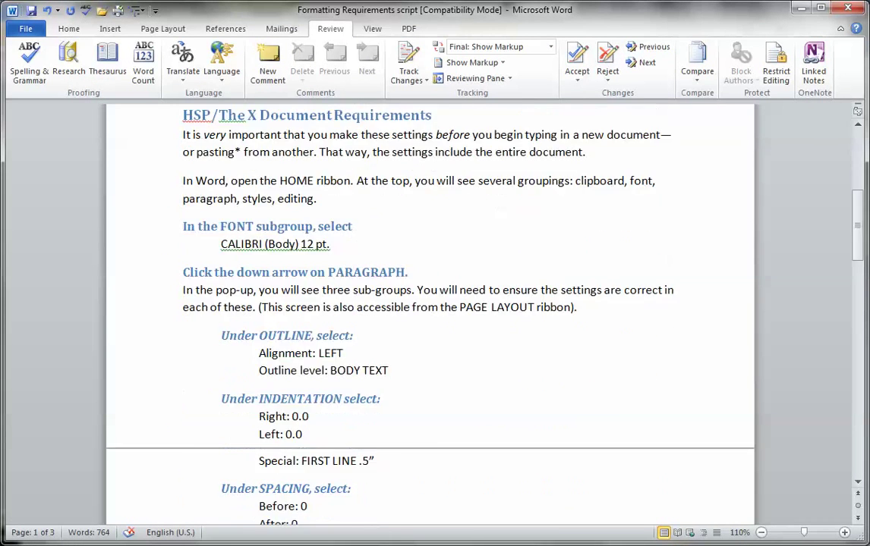
pyautogui.scroll(-1, 430, 303)
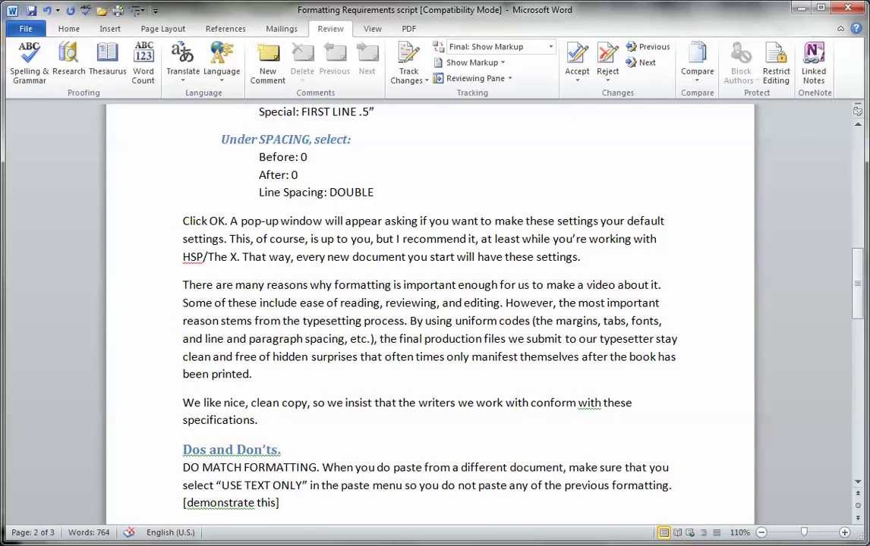
pyautogui.scroll(-1, 430, 304)
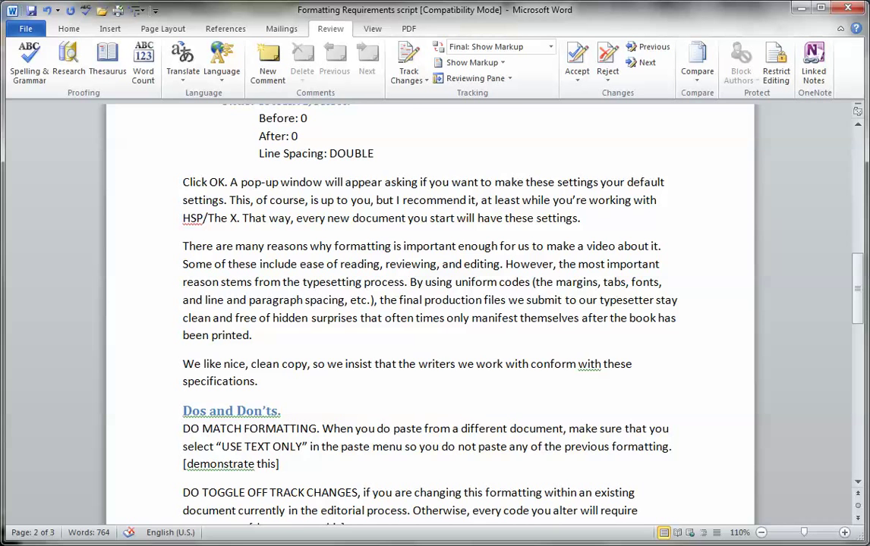
pyautogui.scroll(-3, 430, 311)
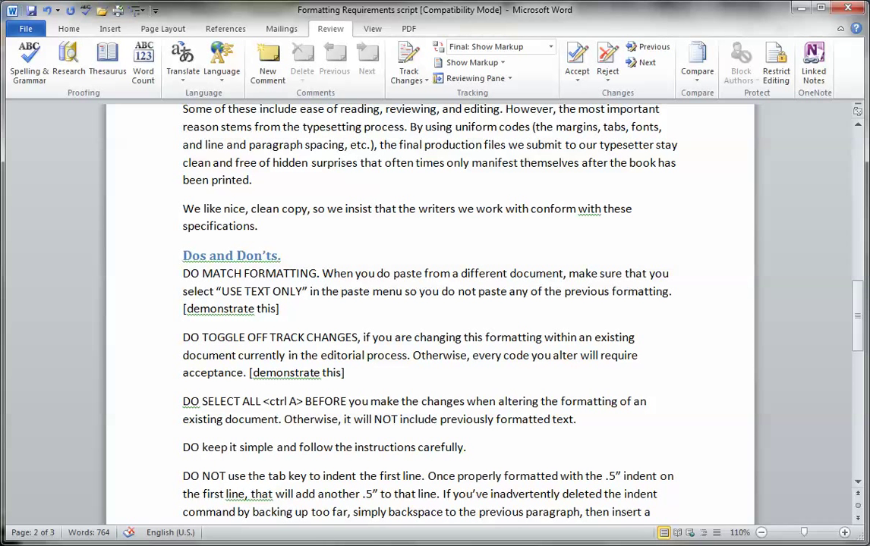
# - Paste the copied sentence into a new paragraph below DO MATCH FORMATTING, convert it to Keep Text Only, and undo the paste
pyautogui.press('Return')
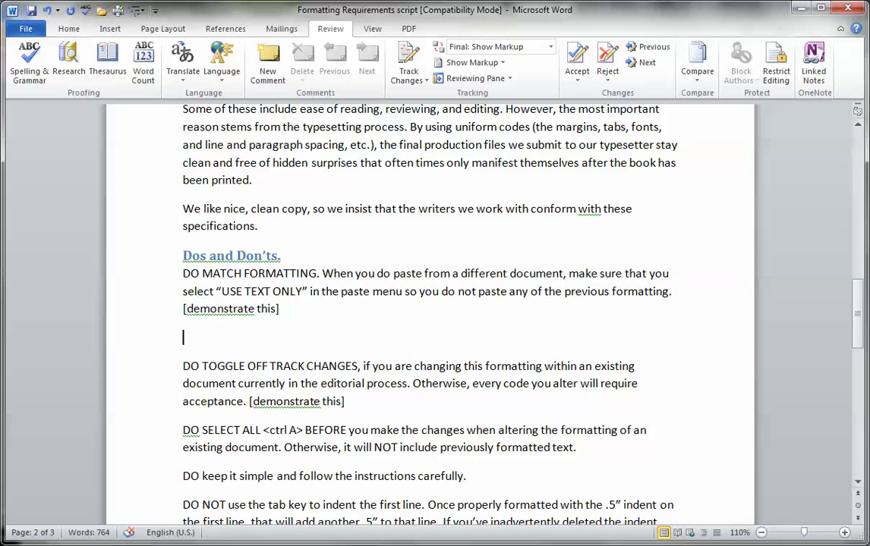
pyautogui.write('First, when you do paste from a different document, make sure that you select "USE TEXT ONLY" in the paste menu so you do not paste any of the previous formatting.')
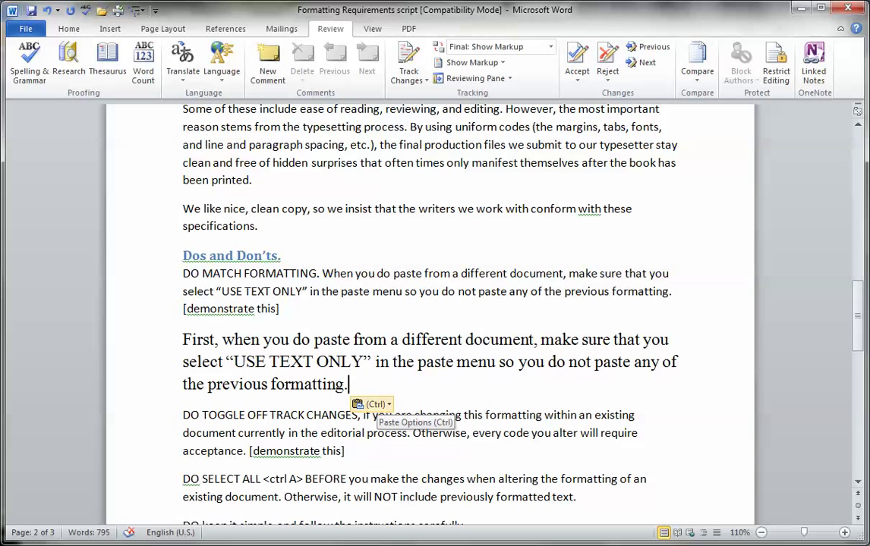
pyautogui.click(374, 405)
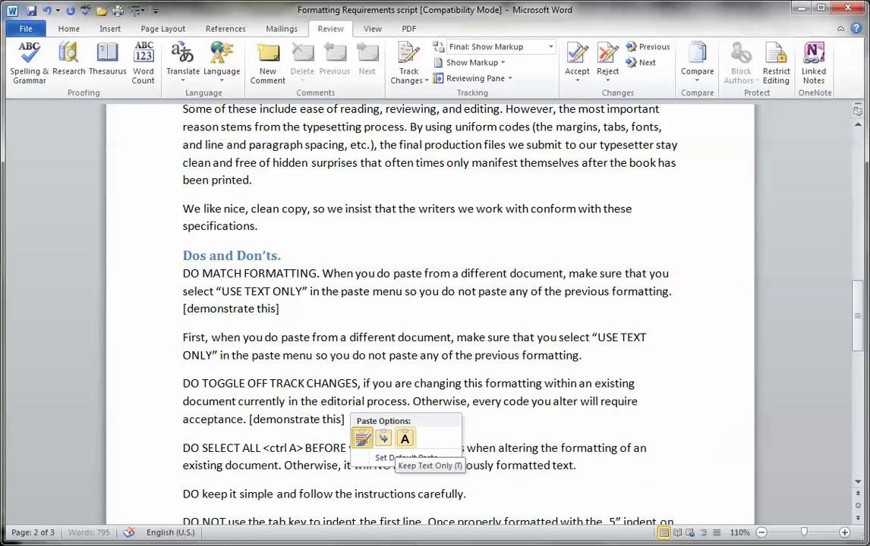
pyautogui.click(405, 439)
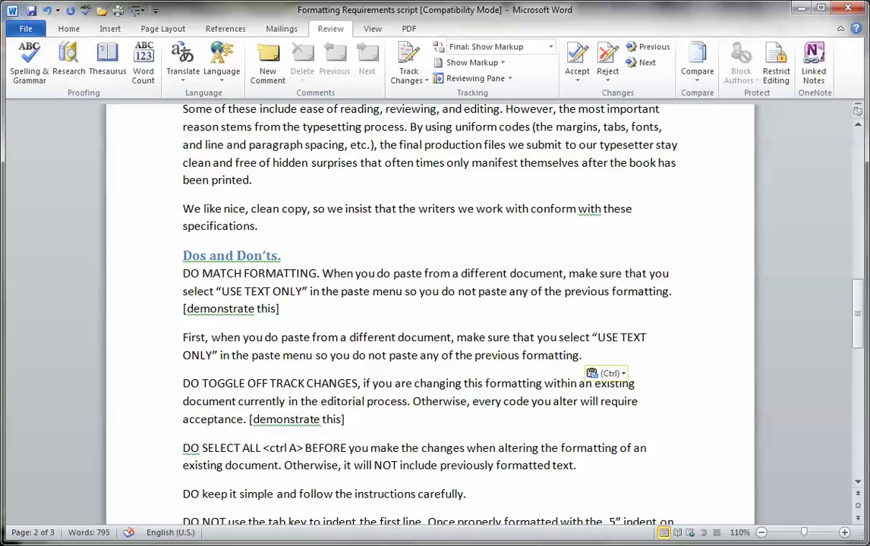
pyautogui.hotkey('ctrl', 'z')
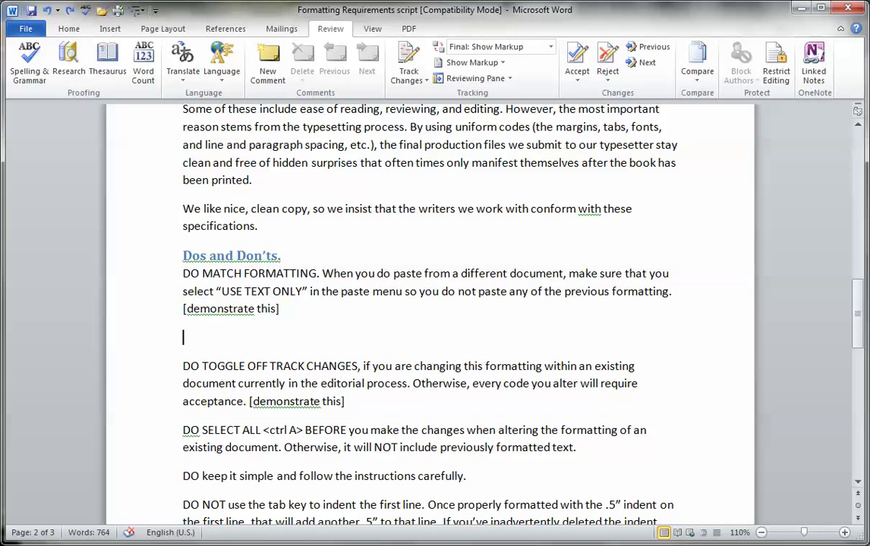
# - Paste the copied sentence as text only into the empty paragraph, check its paste options, undo the paste and remove the empty paragraph
pyautogui.rightClick(199, 341)
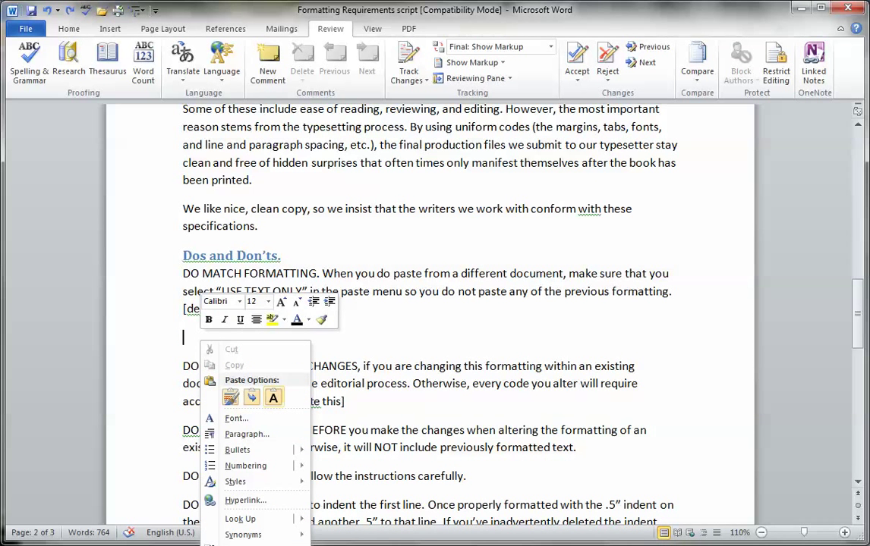
pyautogui.click(273, 398)
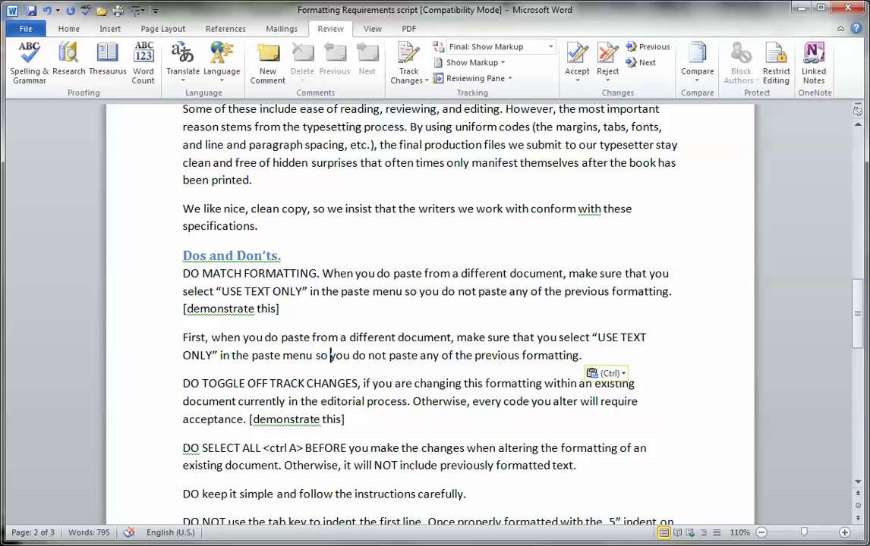
pyautogui.click(611, 374)
pyautogui.click(331, 356)
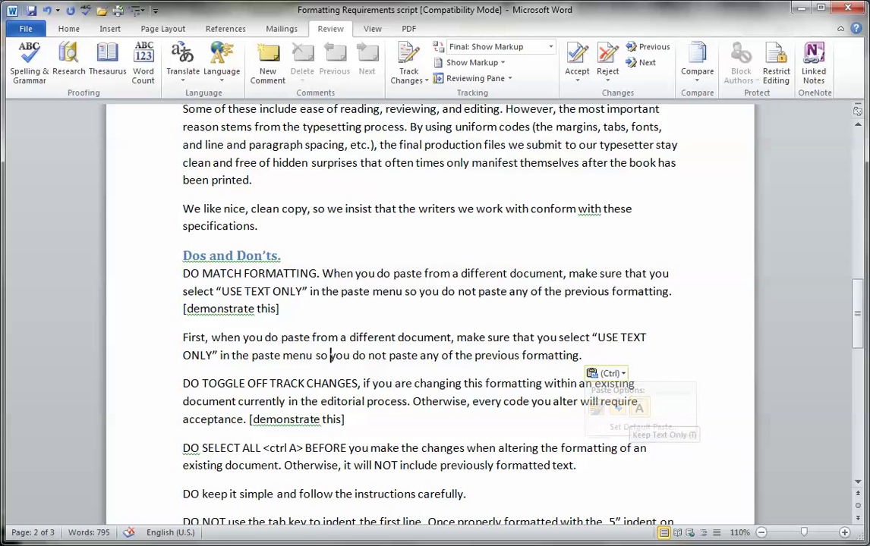
pyautogui.hotkey('ctrl', 'z')
pyautogui.press('BackSpace')
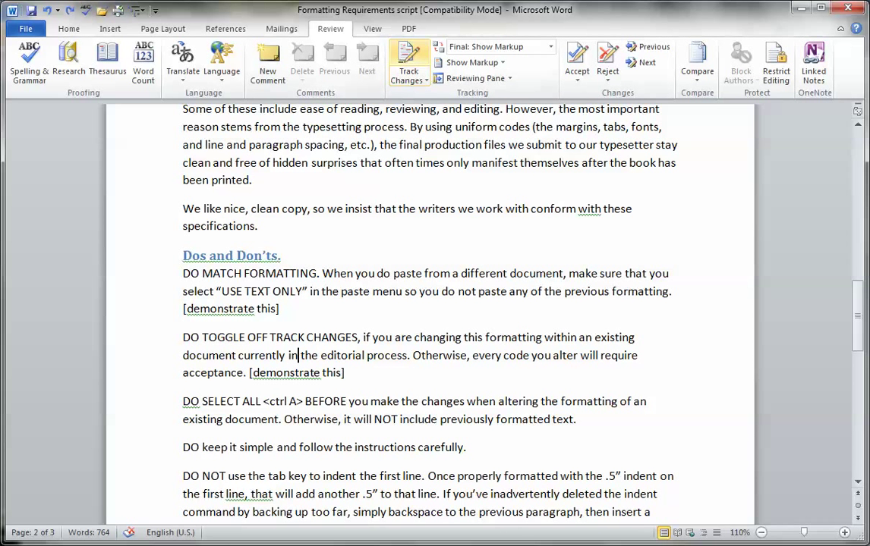
# - Turn Track Changes off in the script document and switch to the Formatting Requirements script tracking demo document
pyautogui.click(409, 62)
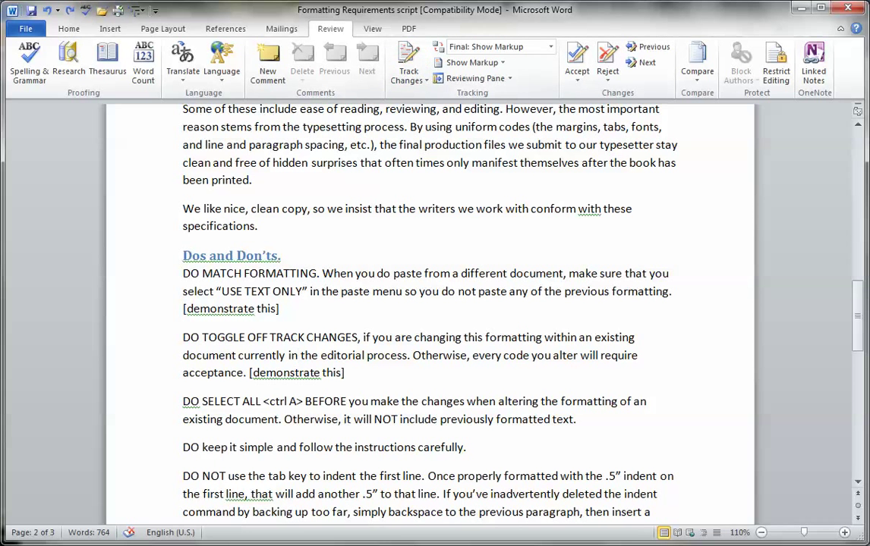
pyautogui.click(298, 355)
pyautogui.hotkey('alt', 'Tab')
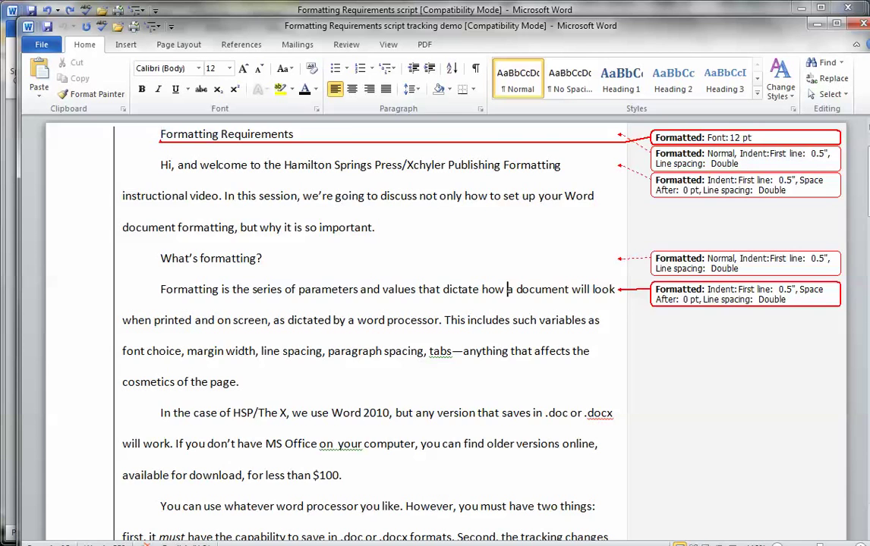
# - Examine the tracked formatting changes throughout the tracking demo document and return to the script document
pyautogui.scroll(-7, 507, 289)
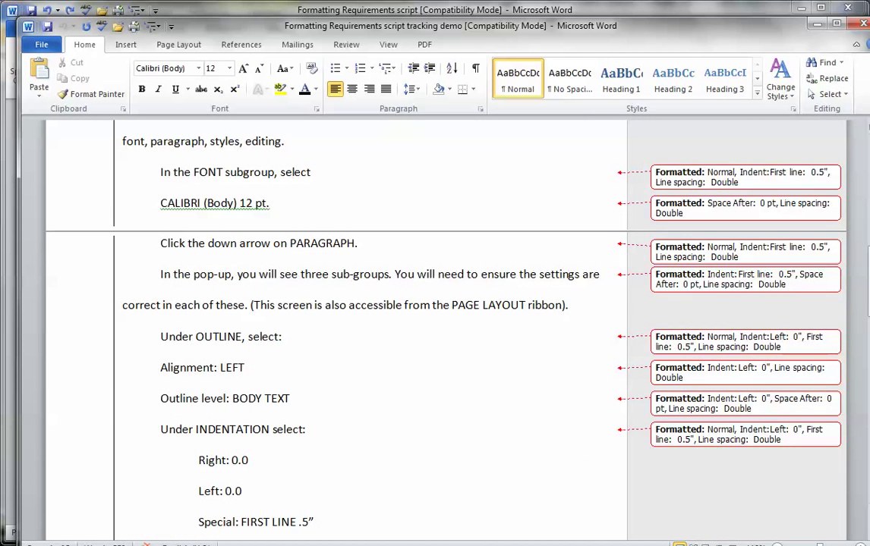
pyautogui.scroll(-5, 445, 319)
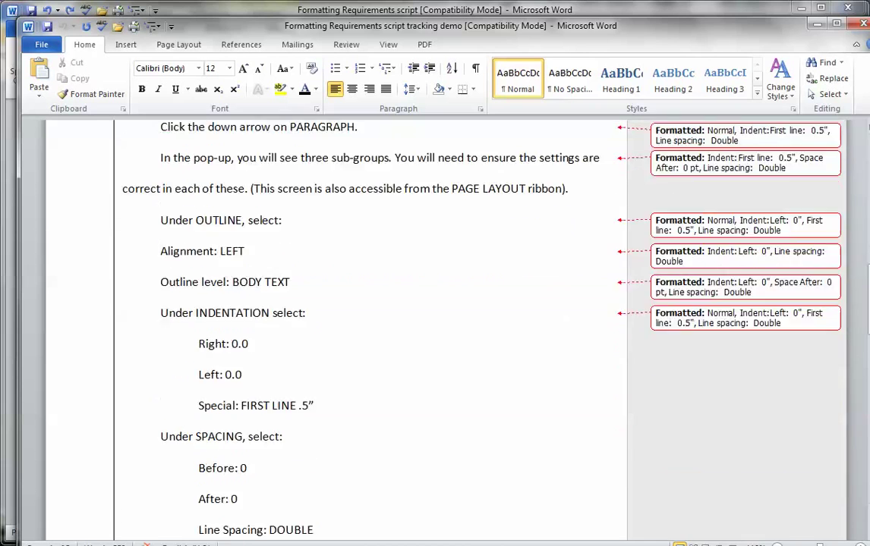
pyautogui.scroll(-3, 445, 319)
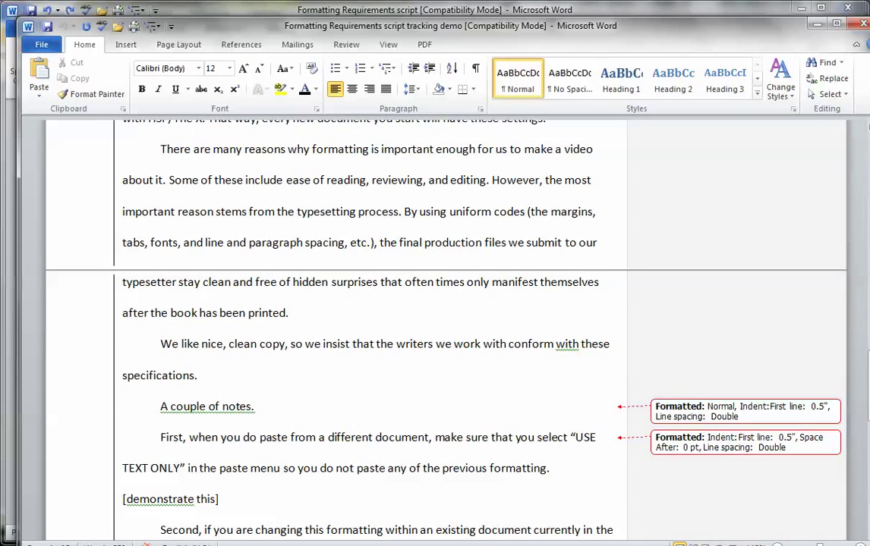
pyautogui.scroll(6, 446, 319)
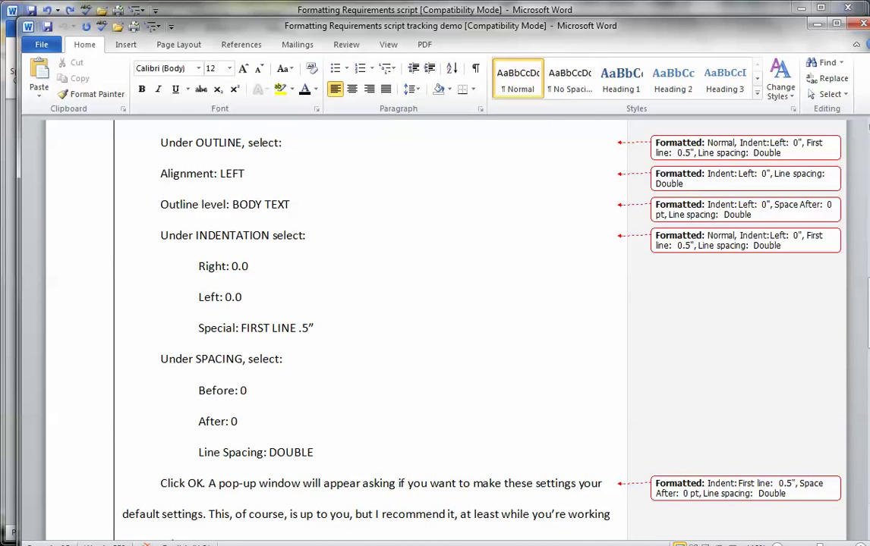
pyautogui.hotkey('alt', 'Tab')
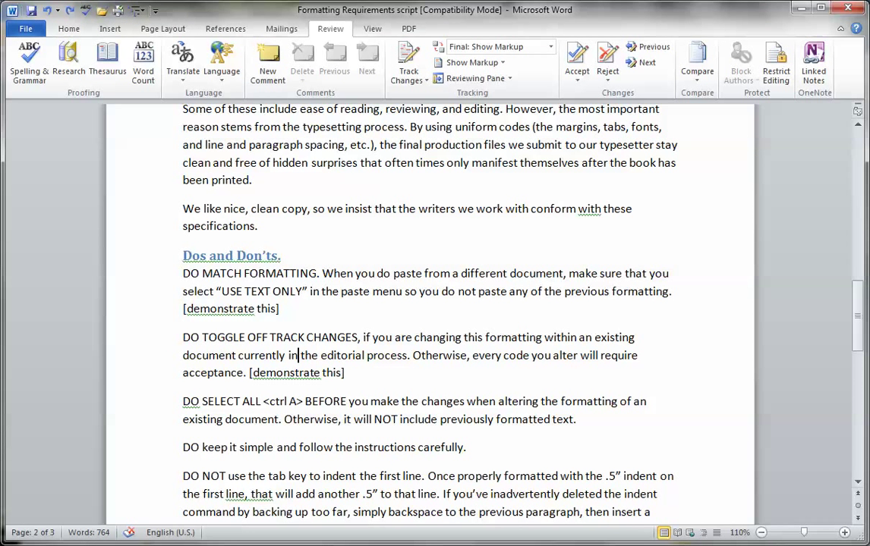
# - Switch to the reformatted Formatting Requirements script upload document and view its beginning
pyautogui.hotkey('alt', 'Tab')
pyautogui.hotkey('alt', 'Tab')
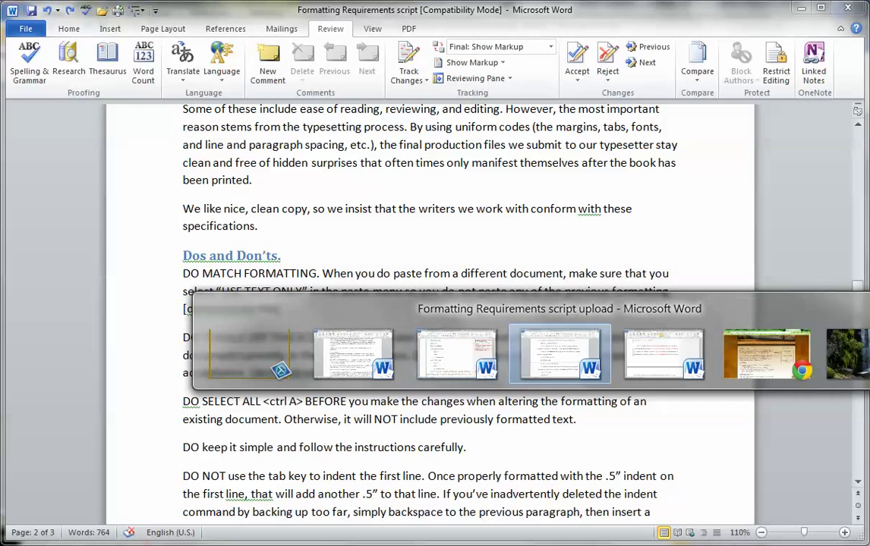
pyautogui.hotkey('alt', 'Tab')
pyautogui.hotkey('alt', 'Tab')
pyautogui.hotkey('alt', 'Tab')
pyautogui.hotkey('alt', 'Tab')
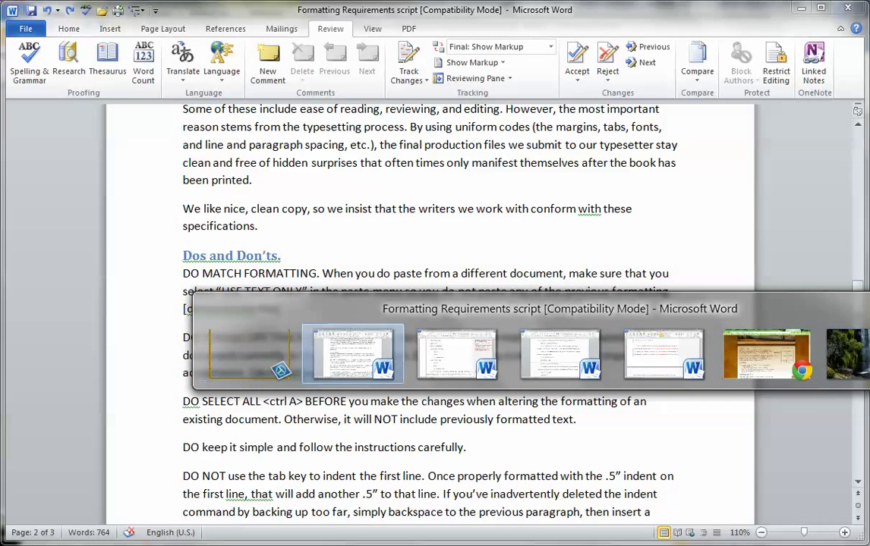
pyautogui.hotkey('alt', 'Tab')
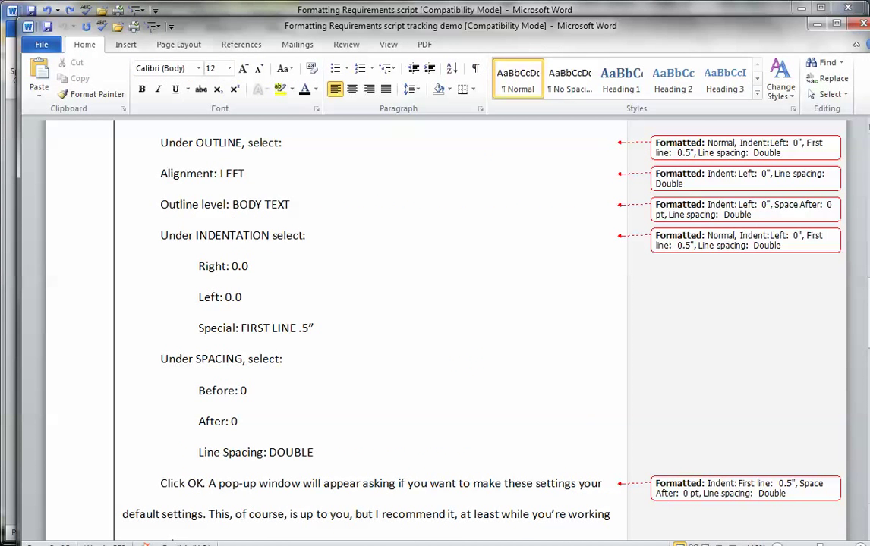
pyautogui.hotkey('alt', 'Tab')
pyautogui.scroll(3, 414, 304)
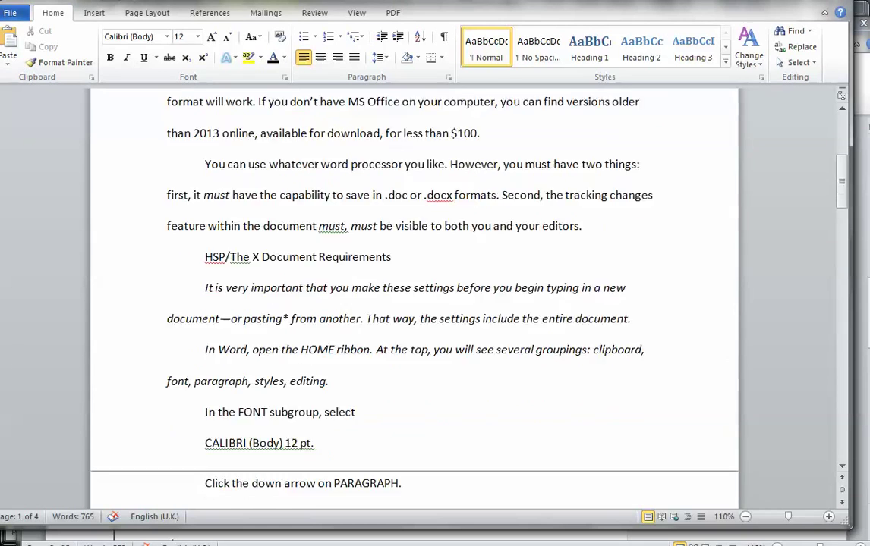
pyautogui.scroll(3, 414, 304)
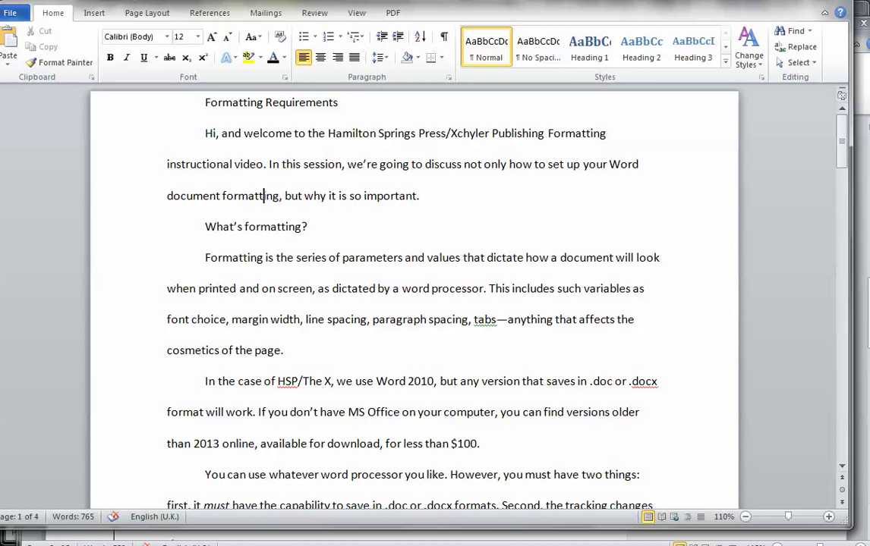
# - Select the text from "Formatting is the series of parameters" through the line starting "than 2013 online"
pyautogui.click(205, 257)
pyautogui.hotkey('shift', 'Down')
pyautogui.hotkey('shift', 'Down')
pyautogui.hotkey('shift', 'Down')
pyautogui.hotkey('shift', 'Down')
pyautogui.hotkey('shift', 'Down')
pyautogui.hotkey('shift', 'Down')
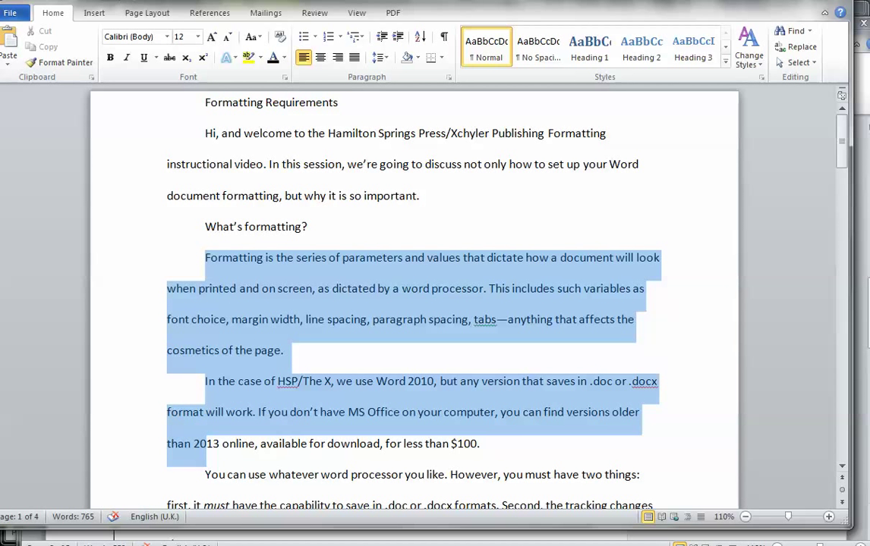
pyautogui.hotkey('shift', 'End')
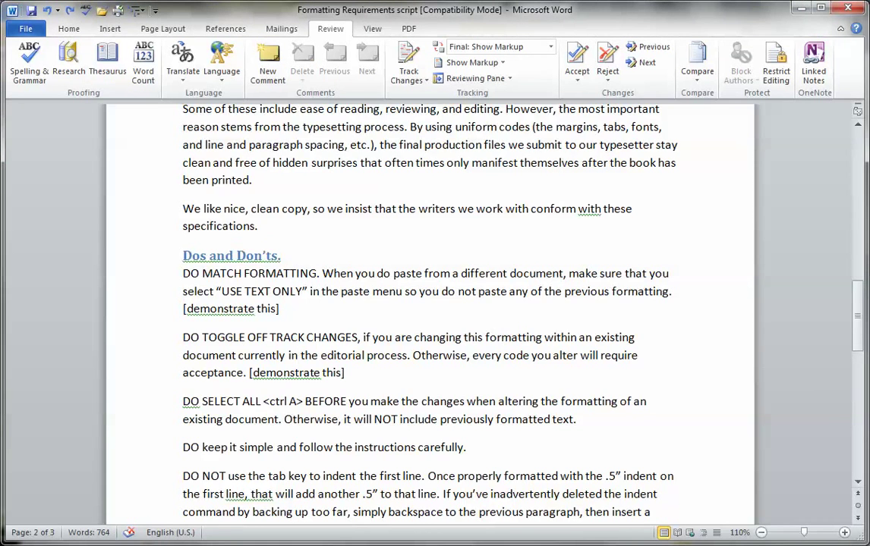
# - In the script document, indent the "DO NOT use the tab key" paragraph with a tab and remove the indent again
pyautogui.scroll(-2, 431, 304)
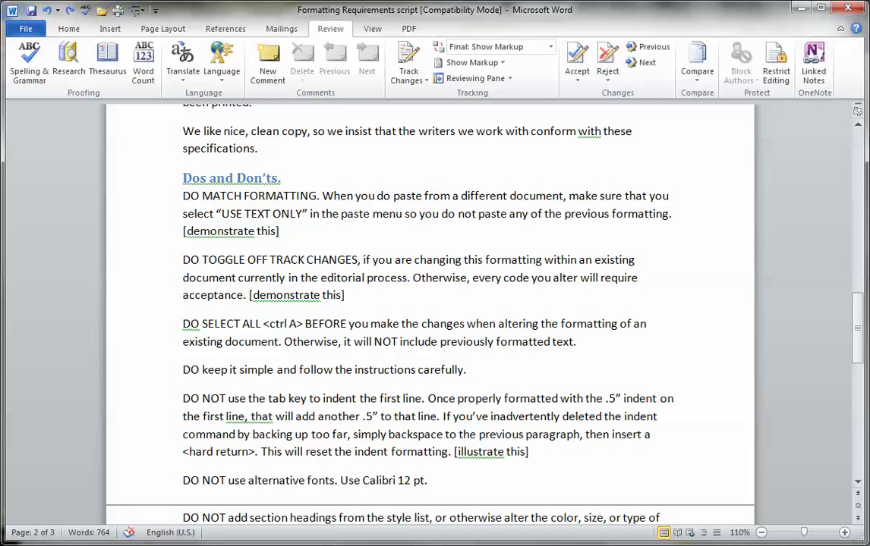
pyautogui.click(183, 399)
pyautogui.press('Tab')
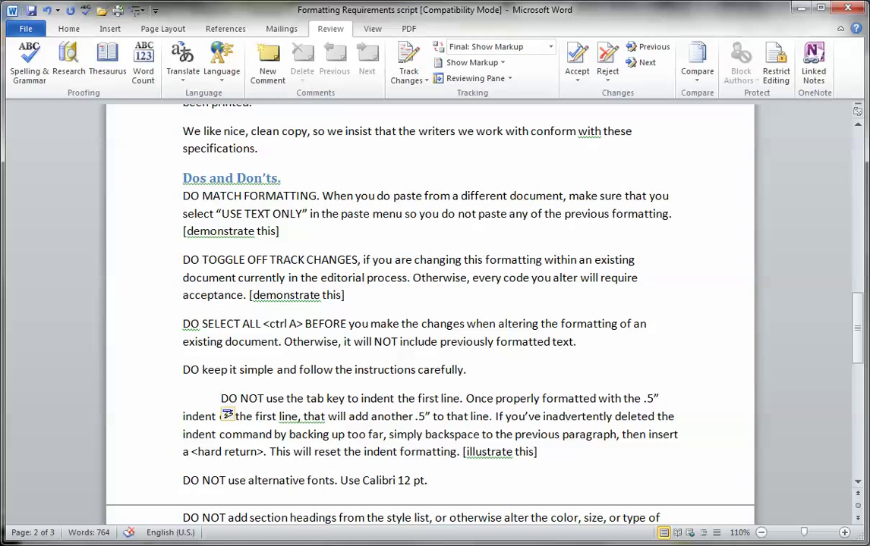
pyautogui.press('BackSpace')
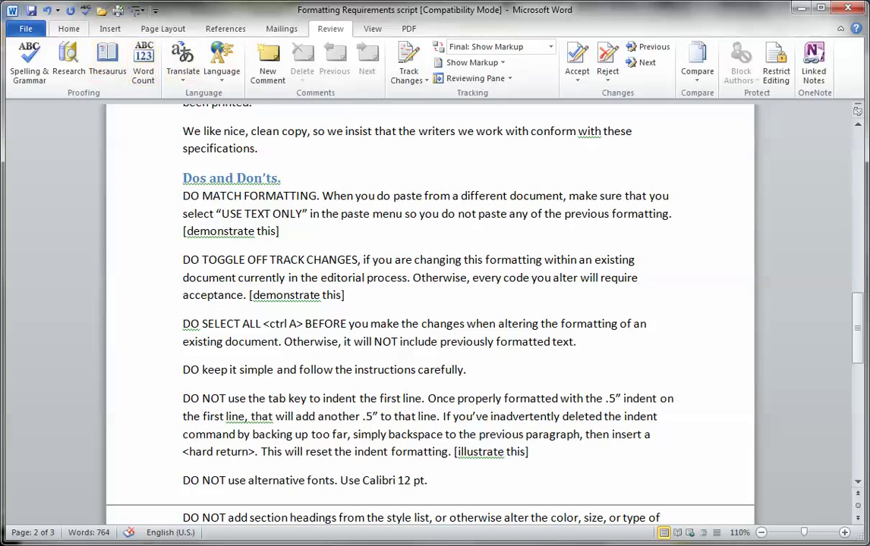
# - Choose a First line special indentation of 0.5" for the "DO NOT use the tab key" paragraph and cancel the paragraph settings
pyautogui.click(66, 28)
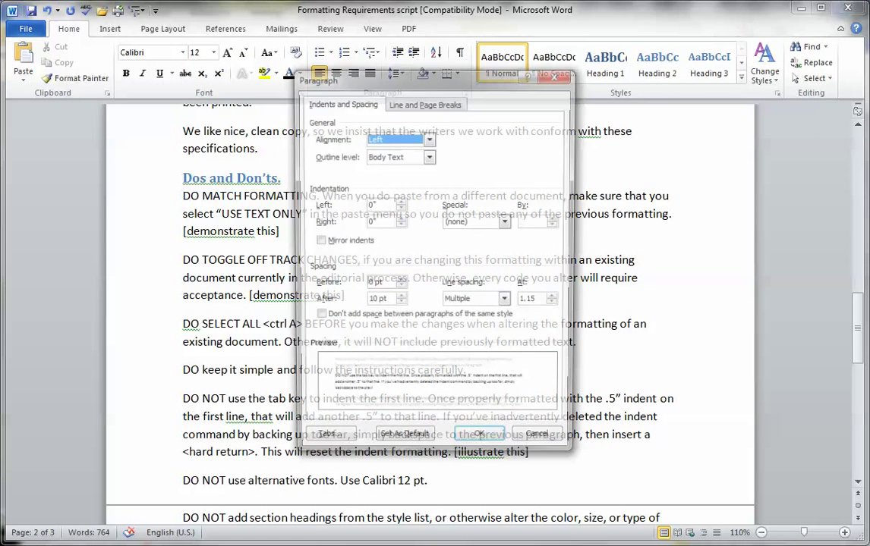
pyautogui.click(464, 92)
pyautogui.click(507, 221)
pyautogui.click(459, 245)
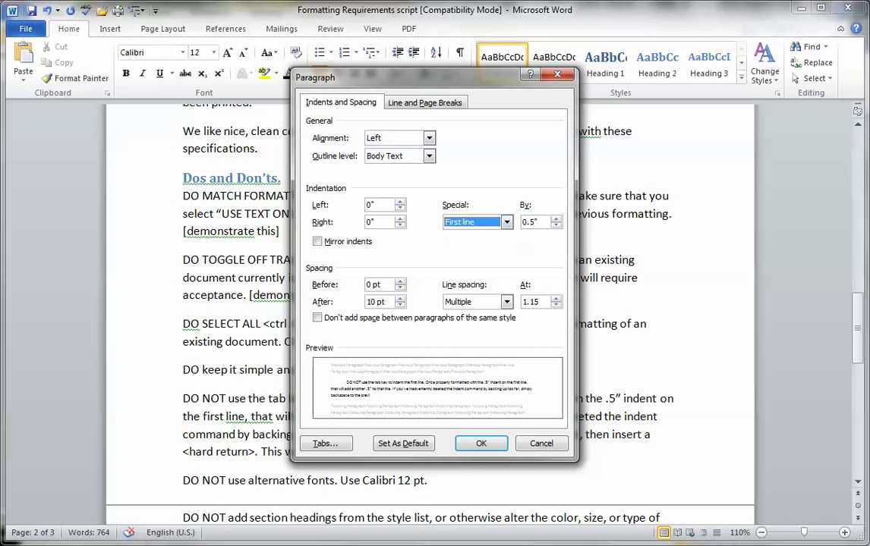
pyautogui.press('Escape')
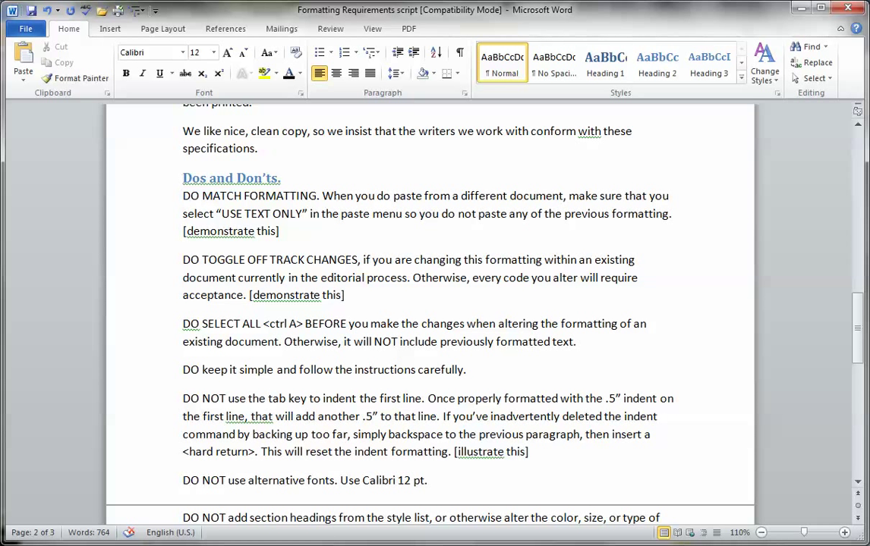
# - Preview the Heading 1 and Heading 2 styles on the "DO TOGGLE OFF TRACK CHANGES" paragraph without applying either
pyautogui.click(183, 259)
pyautogui.scroll(-2, 429, 311)
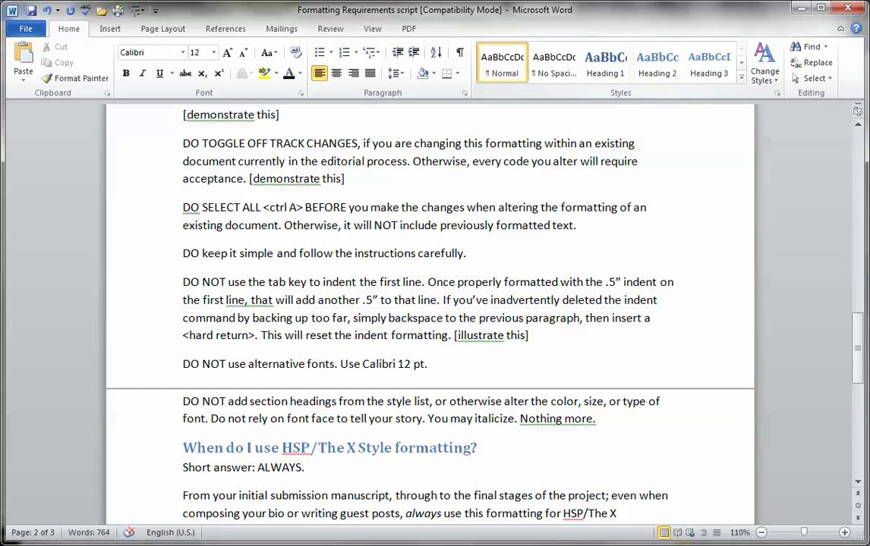
pyautogui.hotkey('ctrl', 'alt', '2')
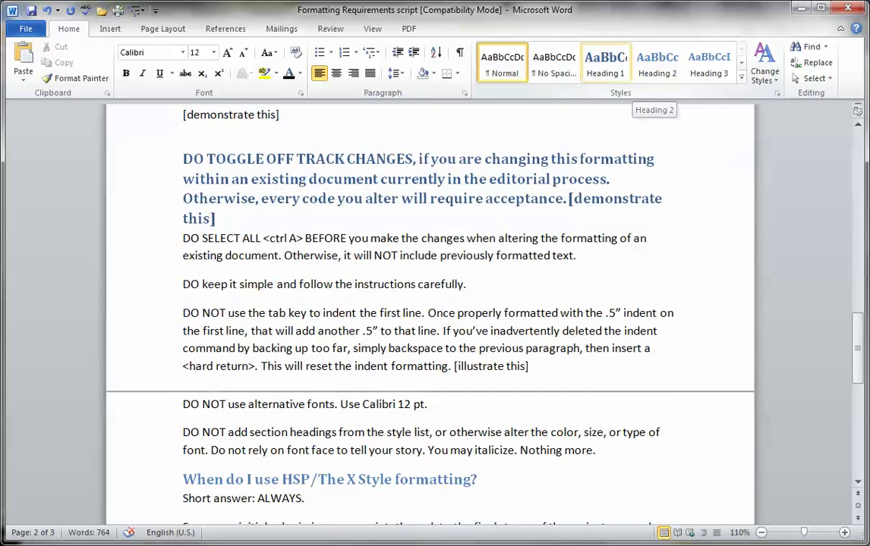
# - Replace the word "here." at the end of the closing "And, that's it" paragraph with "xchlerpublishing.com."
pyautogui.scroll(-1, 429, 303)
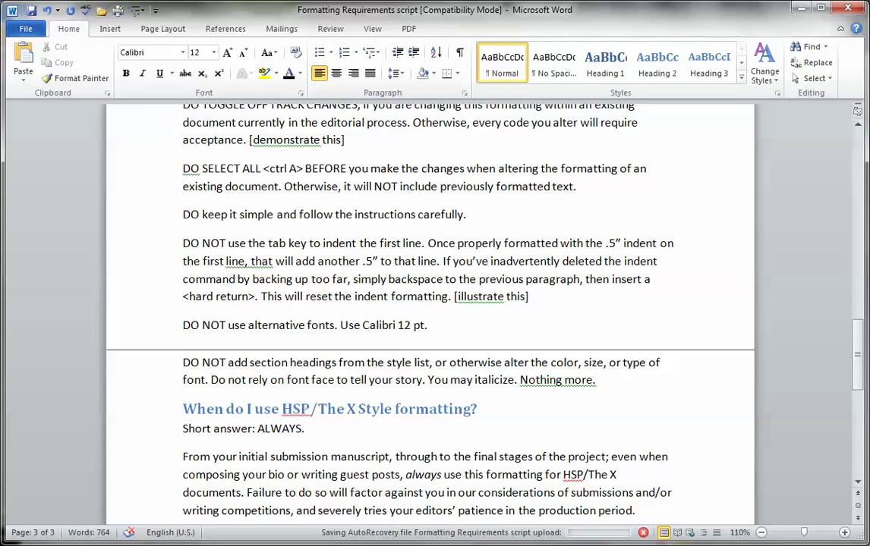
pyautogui.scroll(-2, 390, 362)
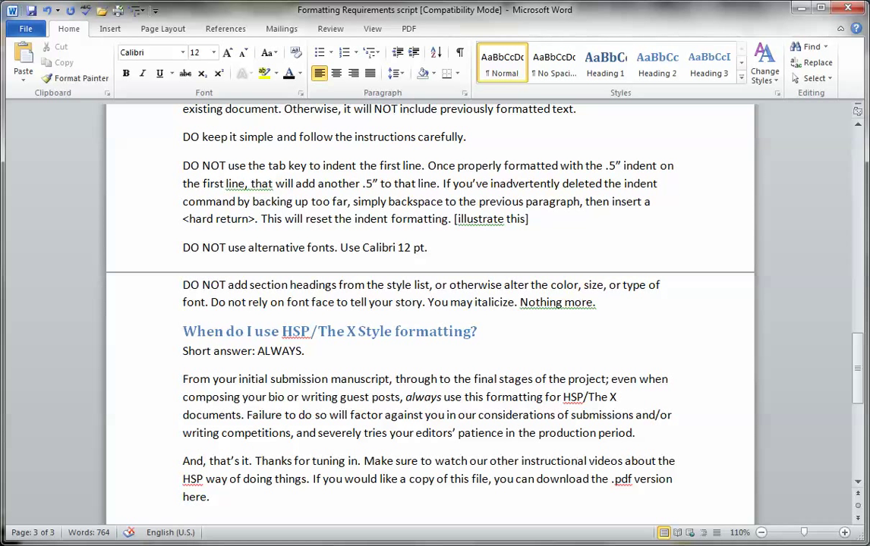
pyautogui.rightClick(471, 433)
pyautogui.click(422, 388)
pyautogui.scroll(1, 430, 303)
pyautogui.scroll(-1, 471, 432)
pyautogui.moveTo(189, 498); pyautogui.dragTo(211, 499)
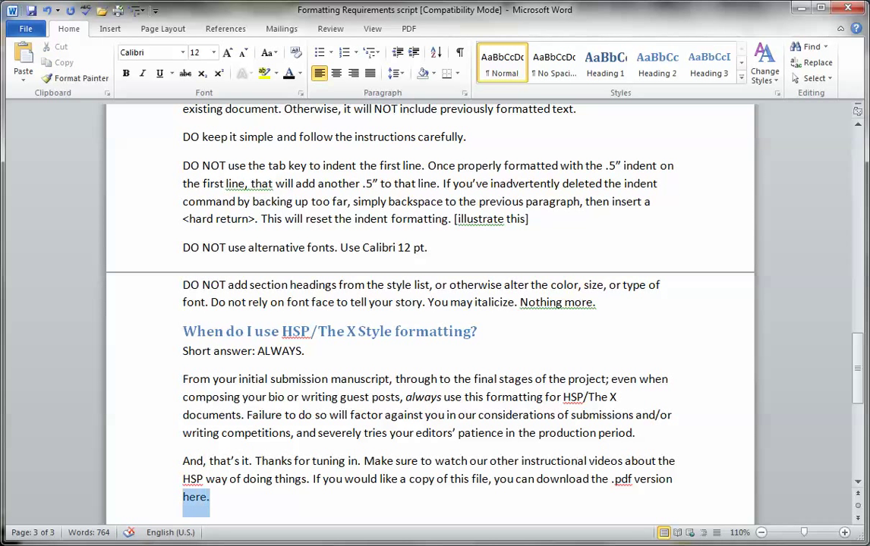
pyautogui.write('x')
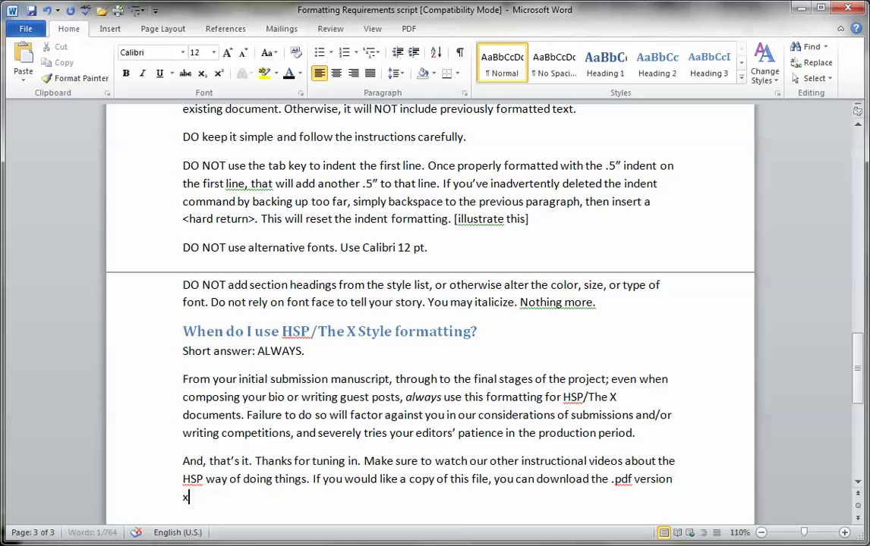
pyautogui.write('chle')
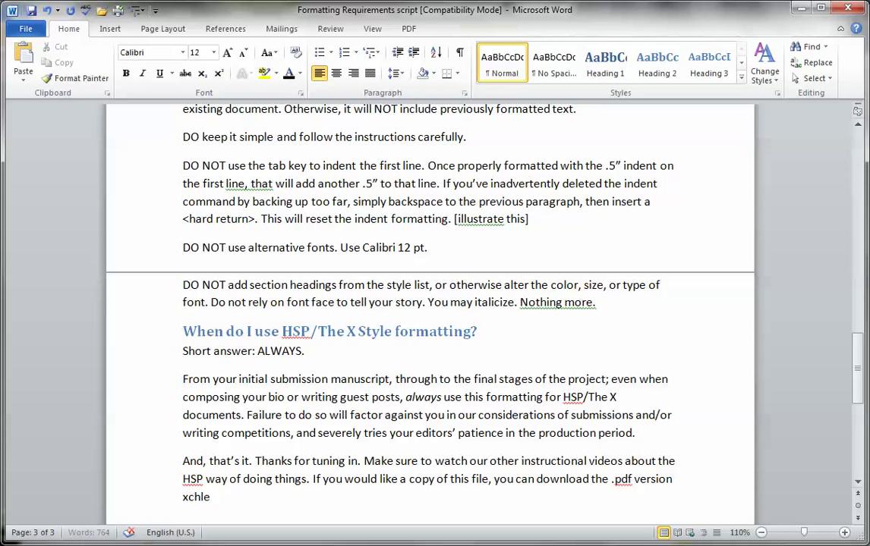
pyautogui.write('rpublishing.com.')
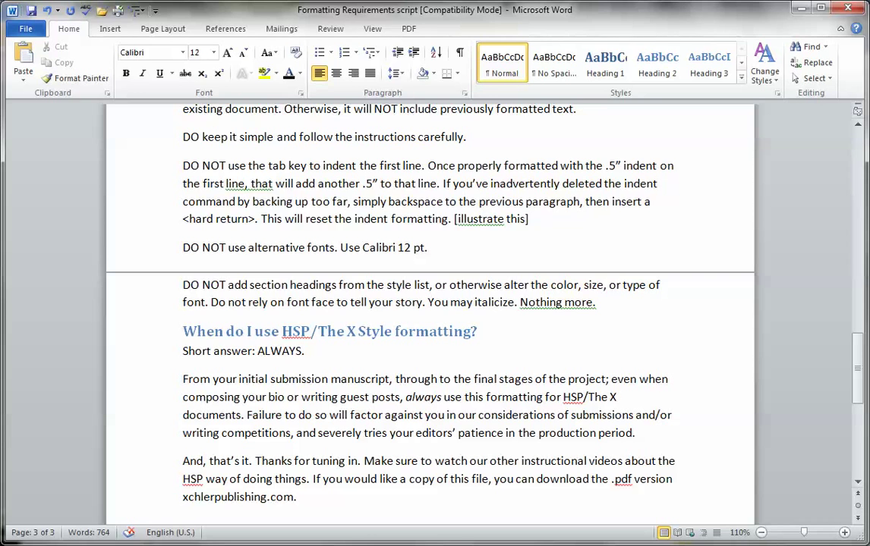
pyautogui.scroll(5, 430, 303)
pyautogui.scroll(-6, 429, 304)
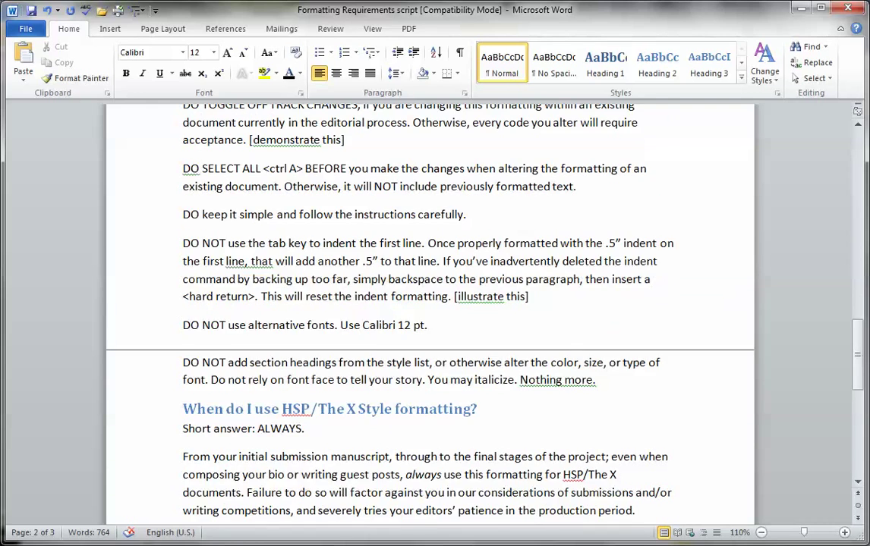